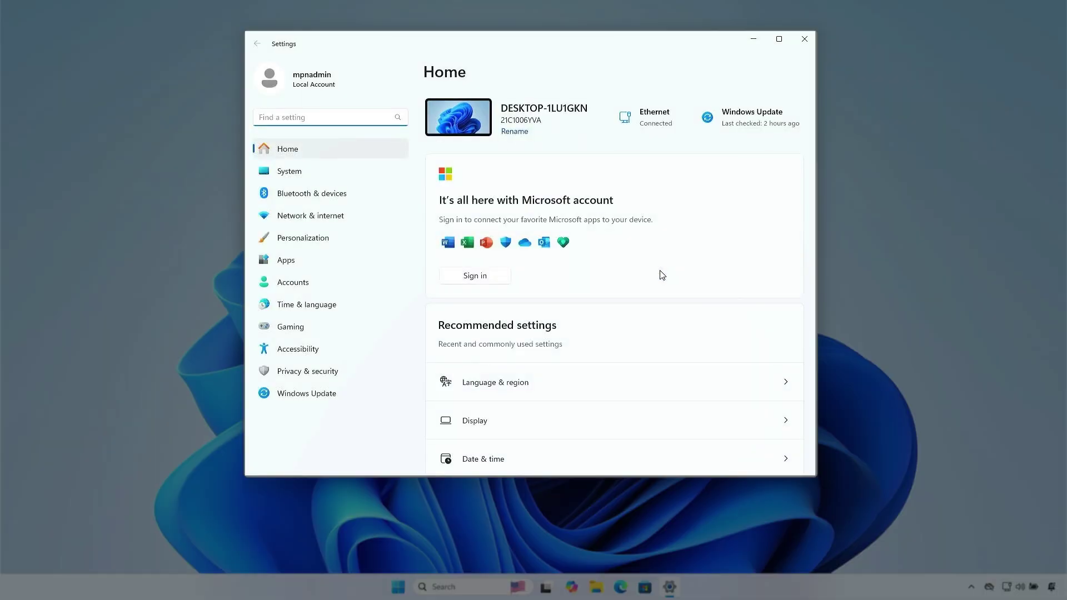
Open Windows Update's update history and expand the Driver Updates list to review installed drivers.
left_click(763, 126)
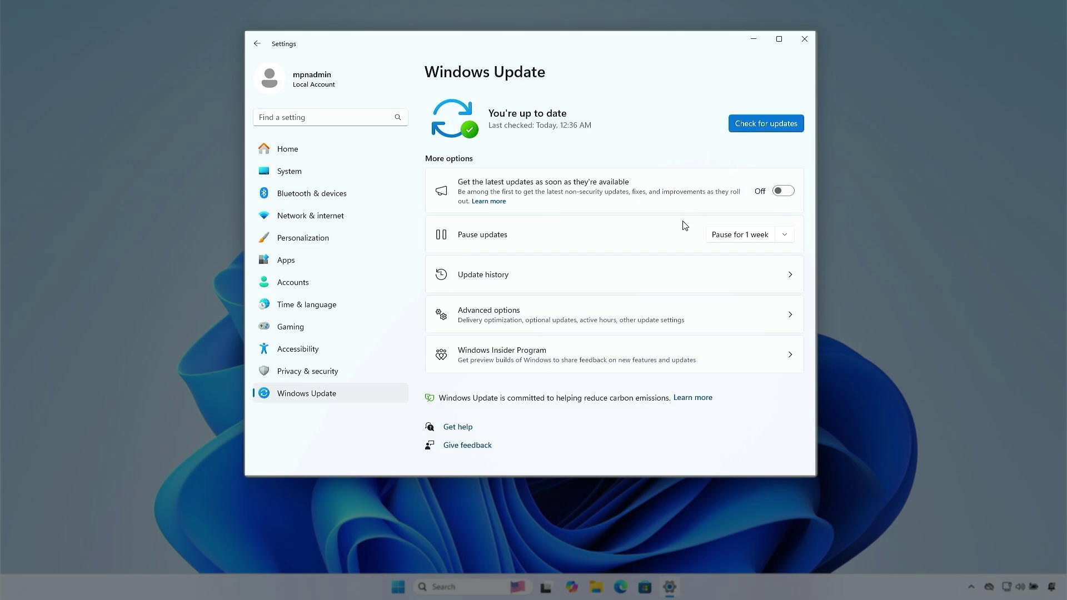
left_click(619, 283)
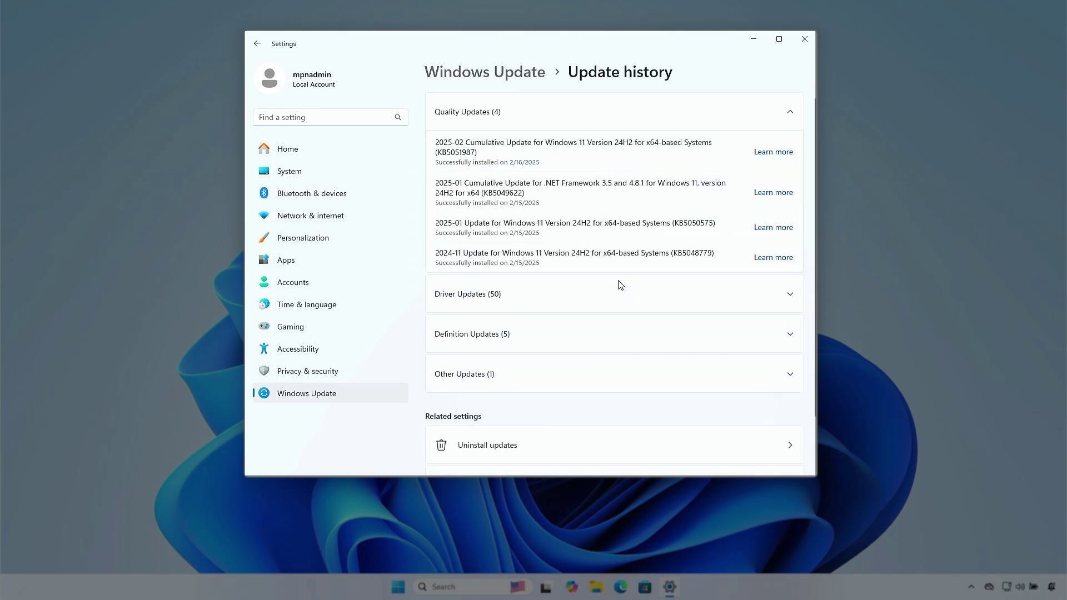
left_click(595, 298)
scroll(595, 299, "down", 5)
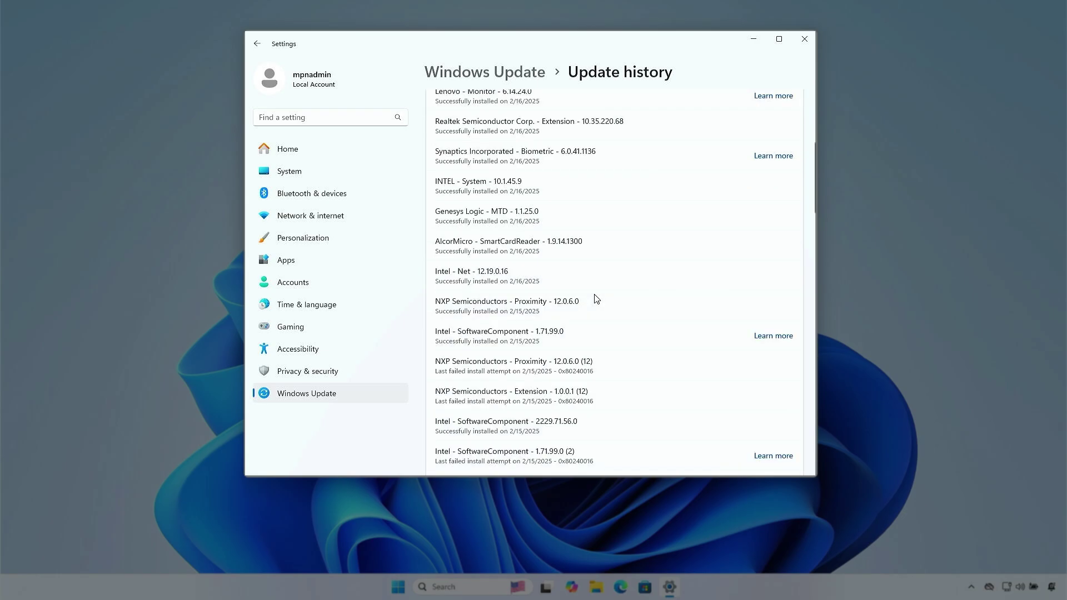
scroll(595, 298, "up", 1)
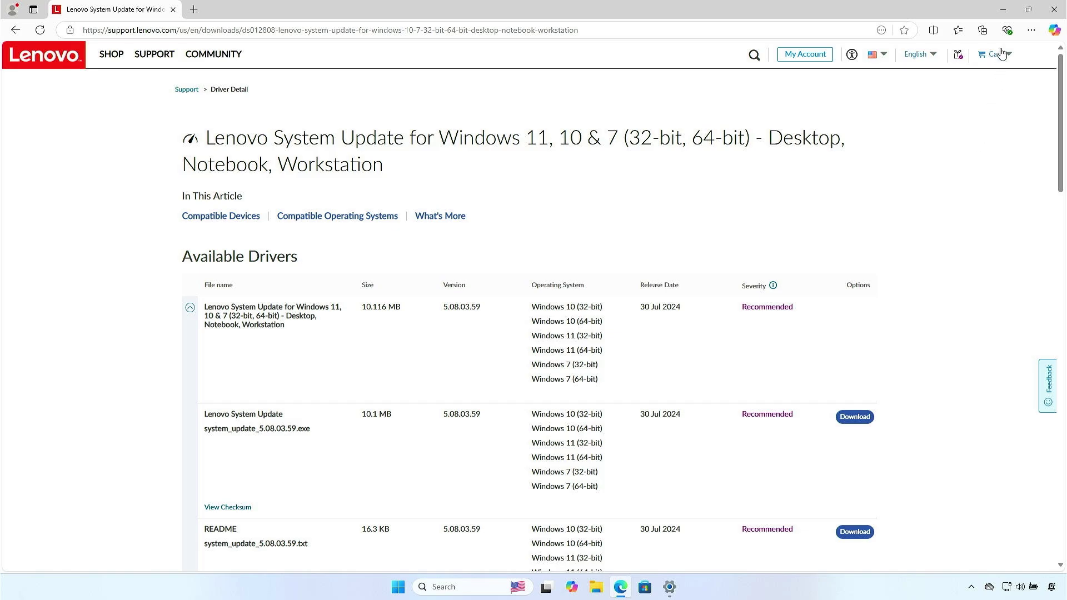
Minimize the Edge window showing Lenovo's System Update 5.08.03.59 download page.
left_click(998, 13)
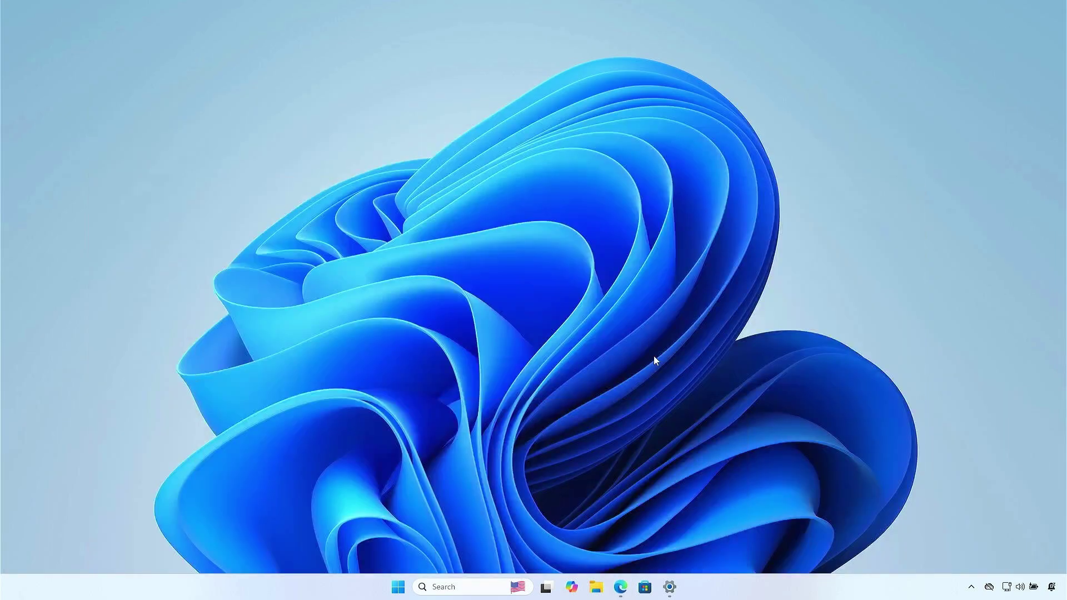
Launch Terminal (Admin) from the Start right-click menu and approve administrator access.
right_click(398, 587)
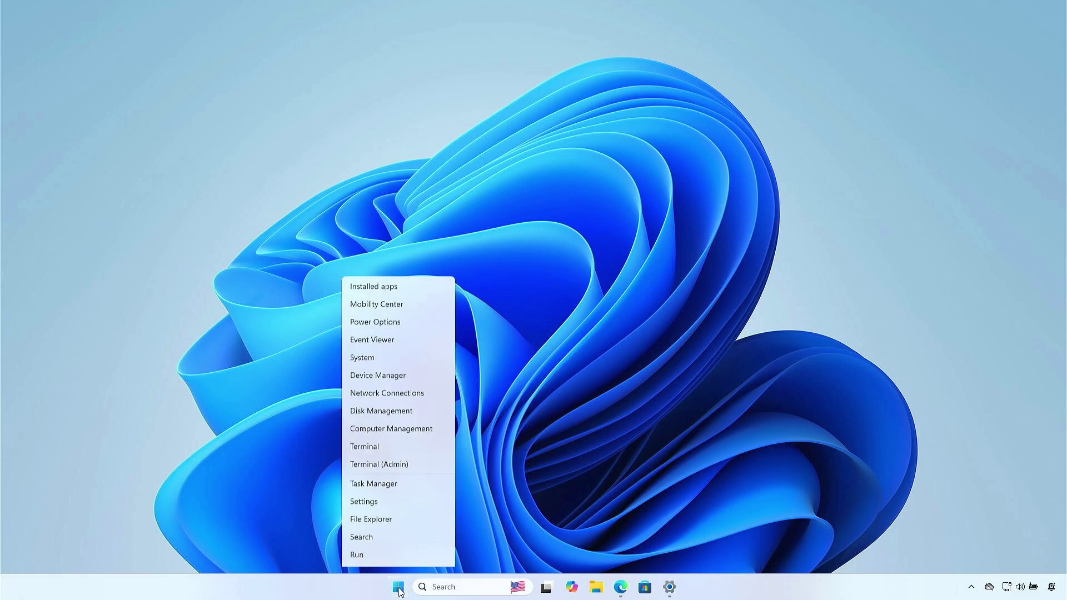
left_click(434, 429)
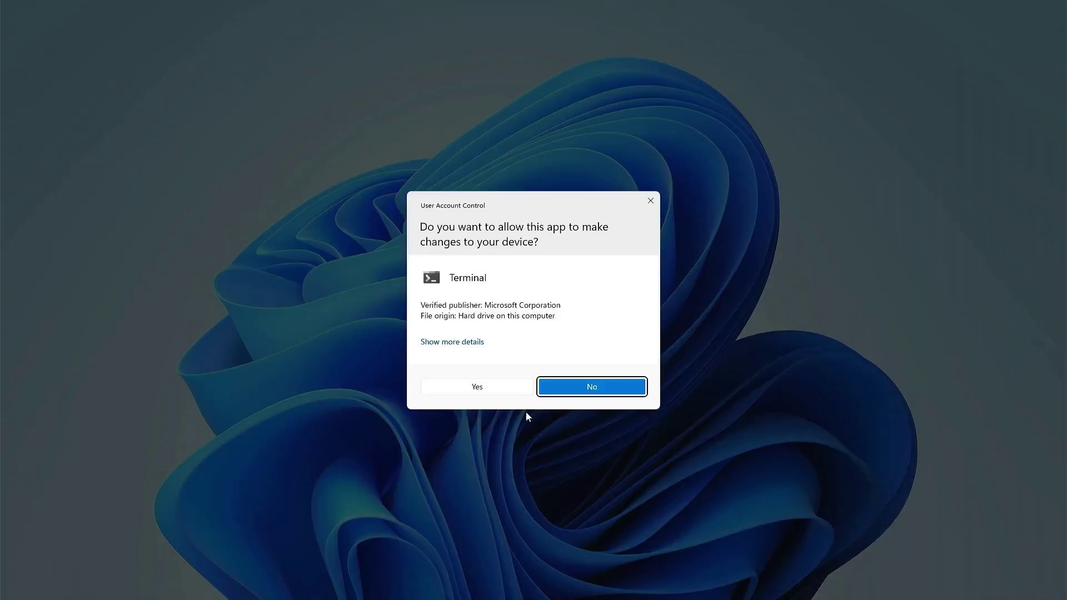
left_click(493, 394)
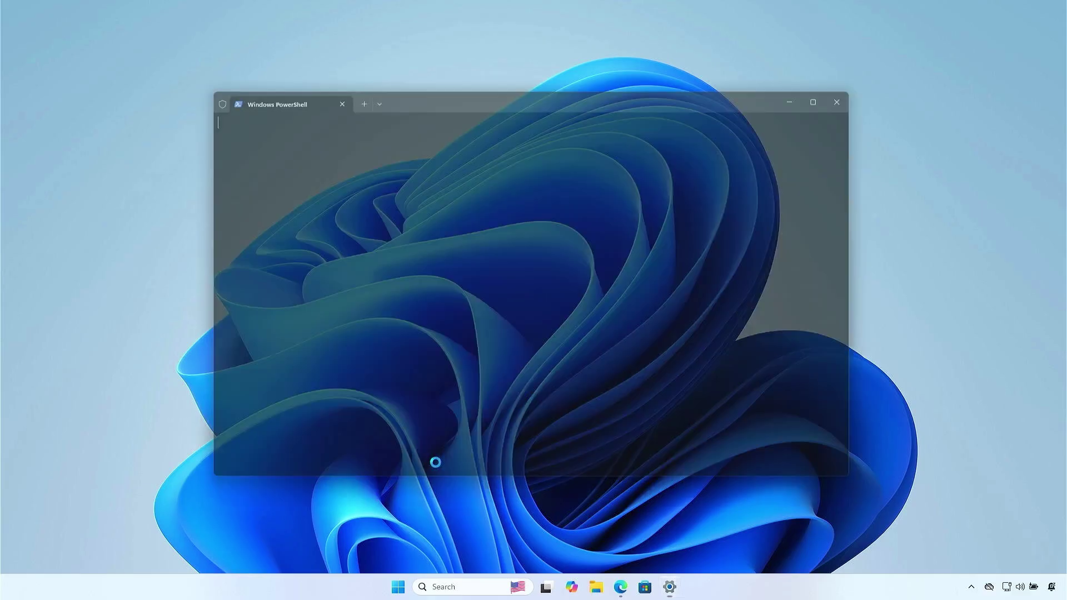
Run 'winget install Lenovo.SystemUpdate', accept the source terms with y, then minimize the terminal.
type("winget")
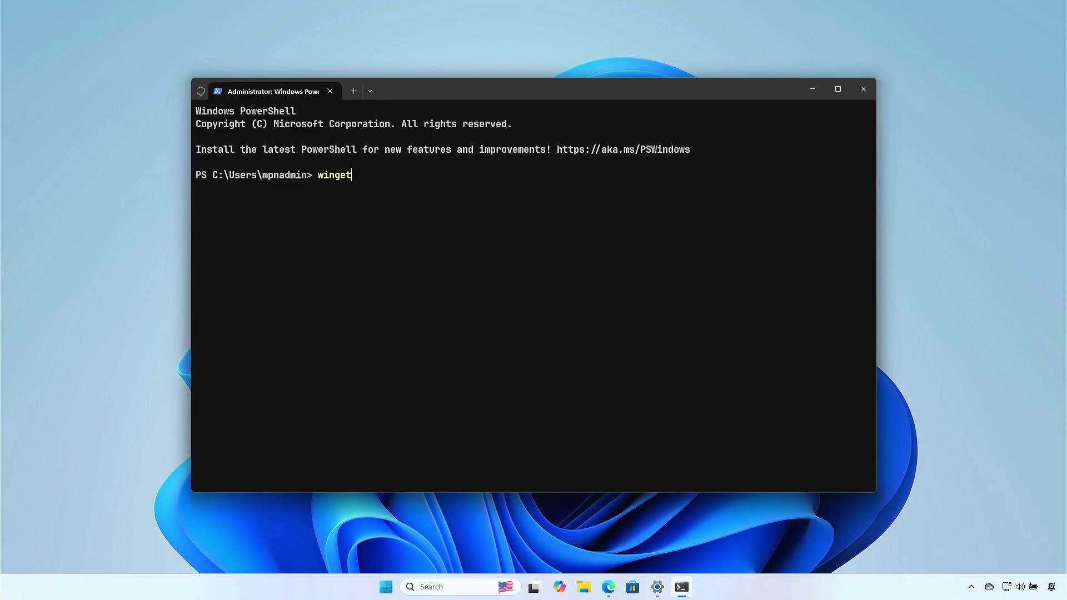
type(" install Lenovo.SystemUpdate")
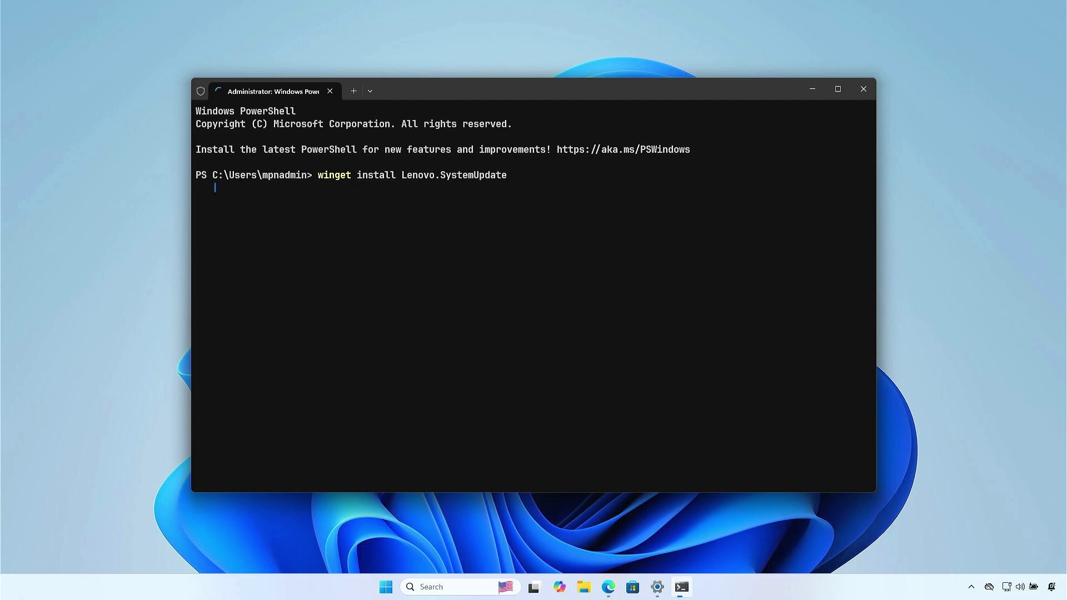
type("y")
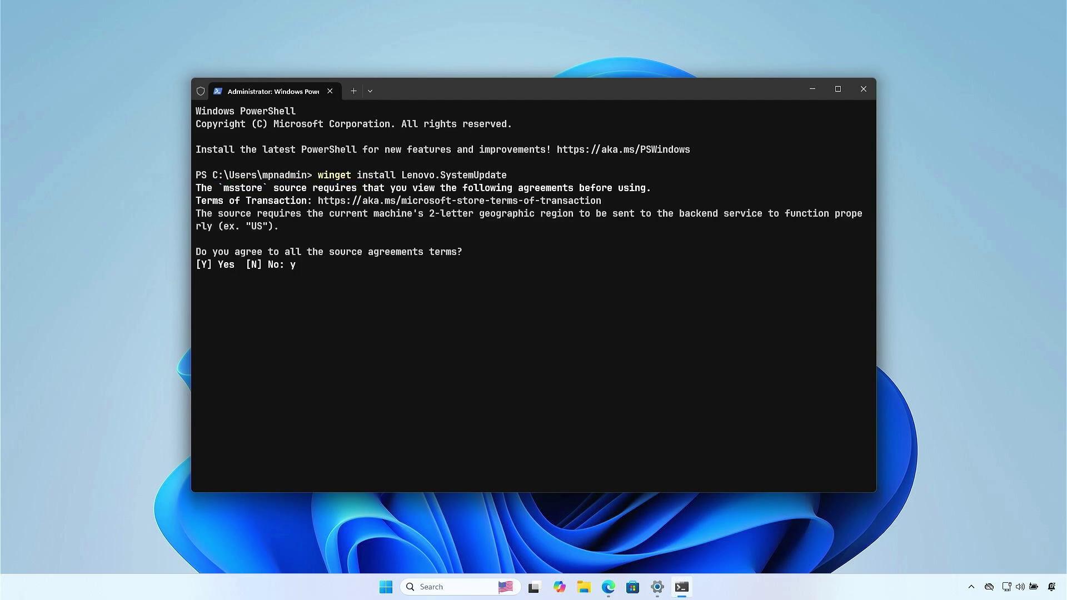
key("Return")
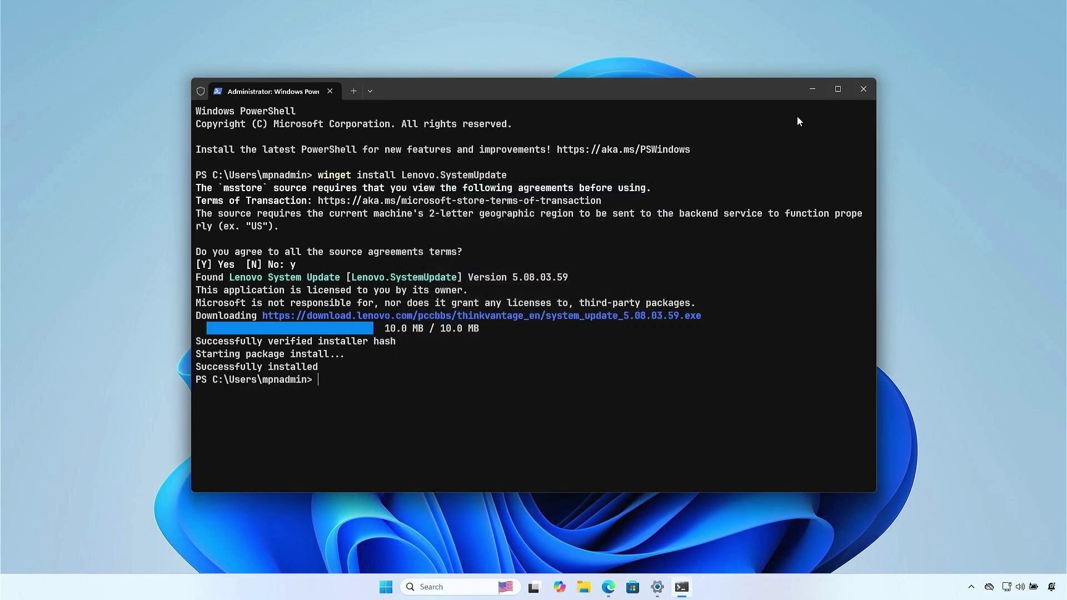
left_click(816, 91)
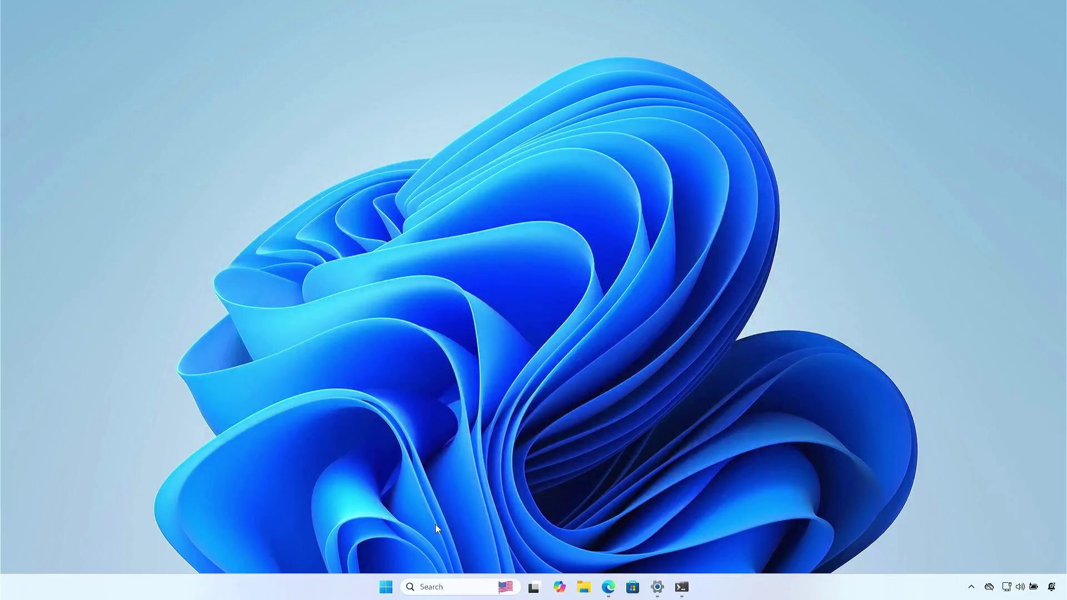
Launch System Update from Start, begin searching for updates, and accept the license notice.
left_click(388, 586)
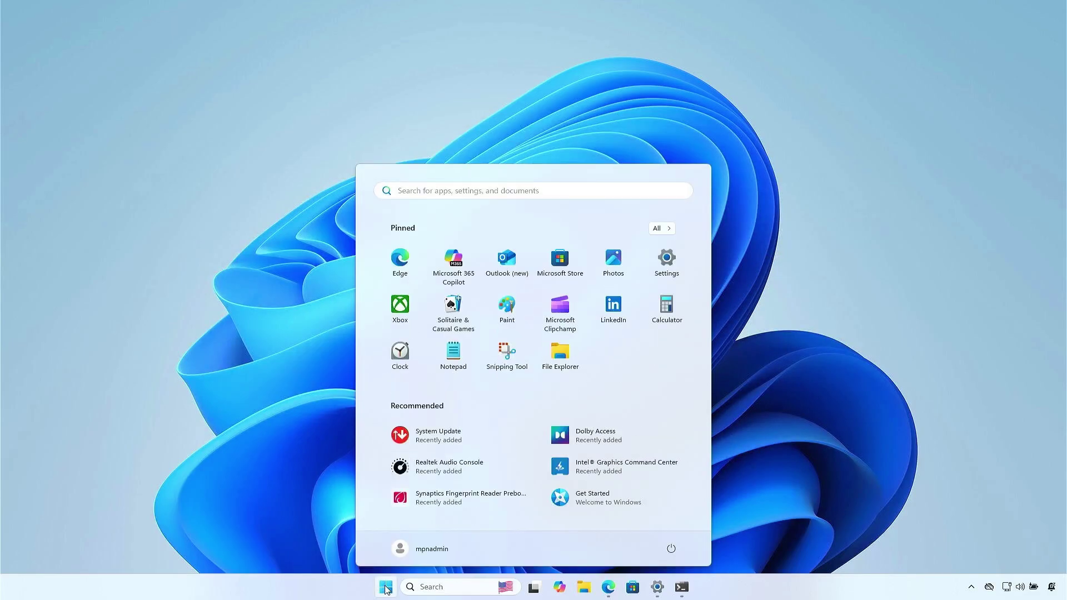
left_click(479, 440)
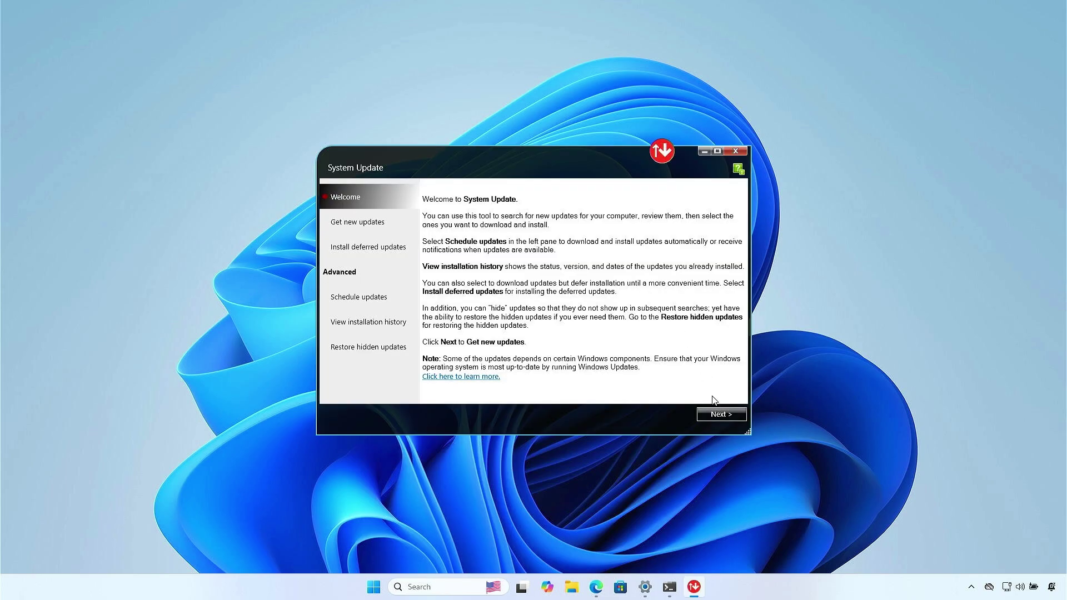
left_click(723, 420)
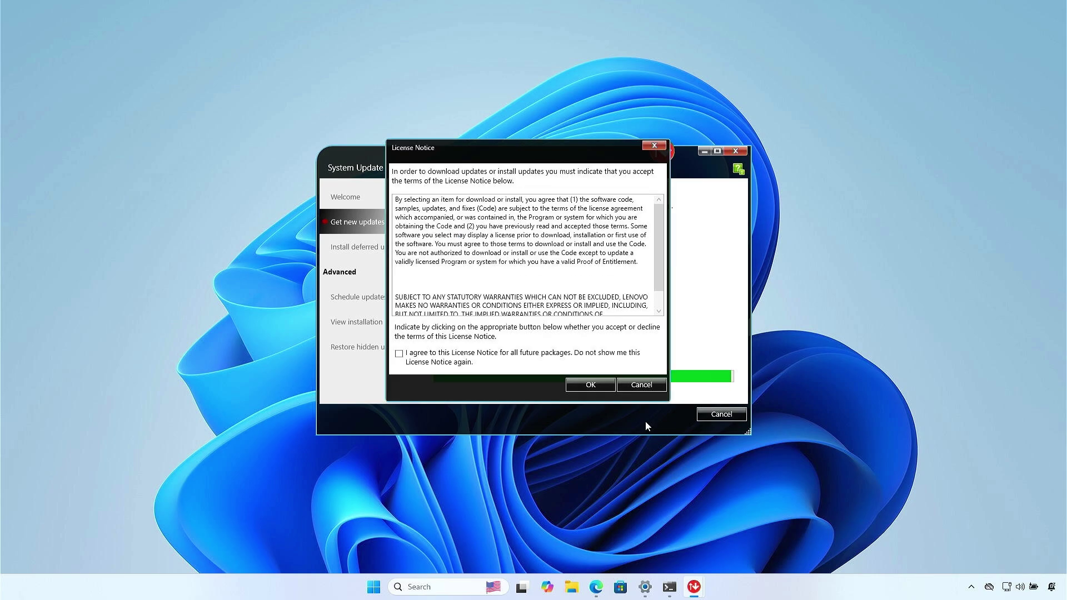
left_click(593, 385)
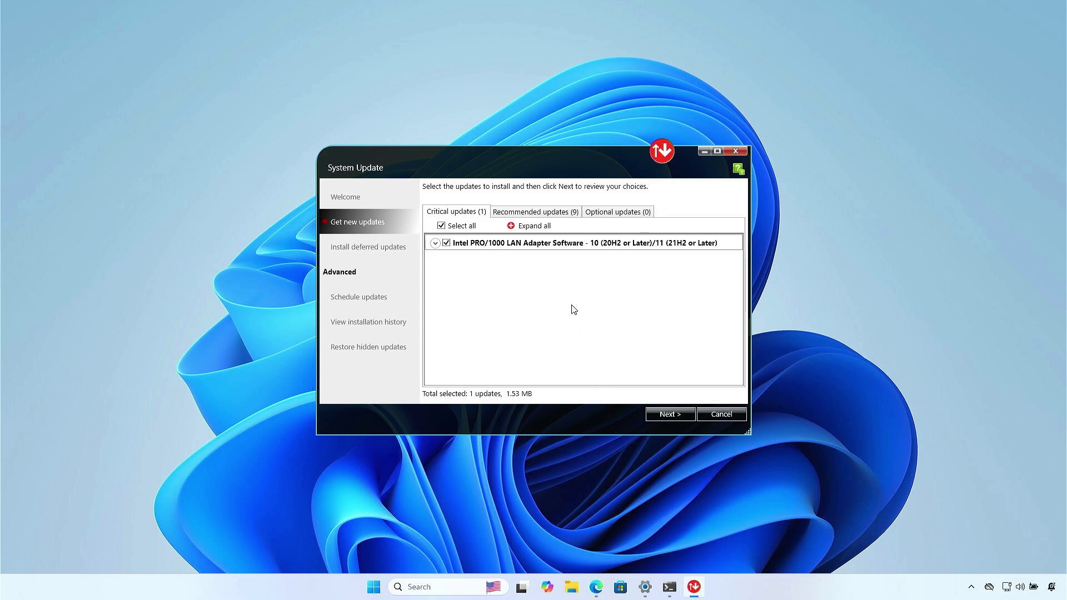
Select Intel Serial IO and Realtek Audio drivers under Recommended, install them, and decline the reboot.
left_click(565, 217)
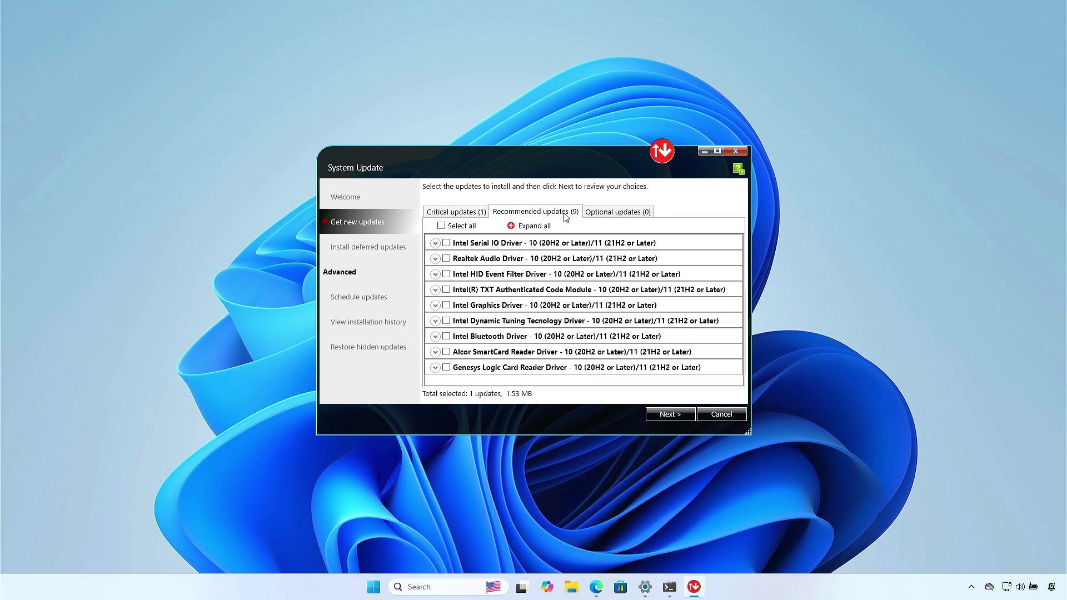
left_click(446, 243)
left_click(446, 258)
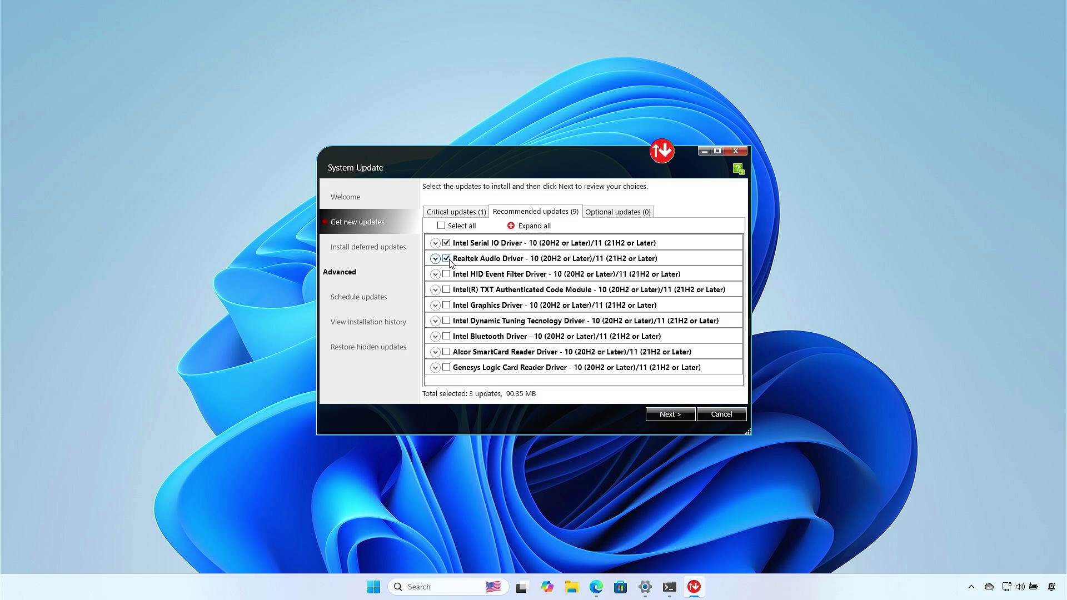
left_click(668, 415)
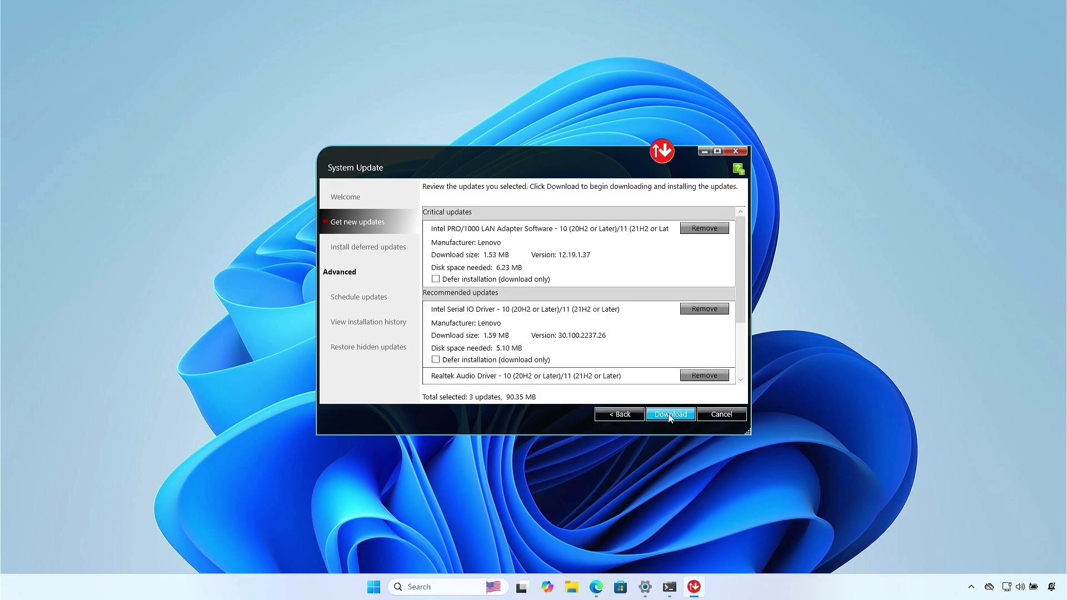
left_click(670, 415)
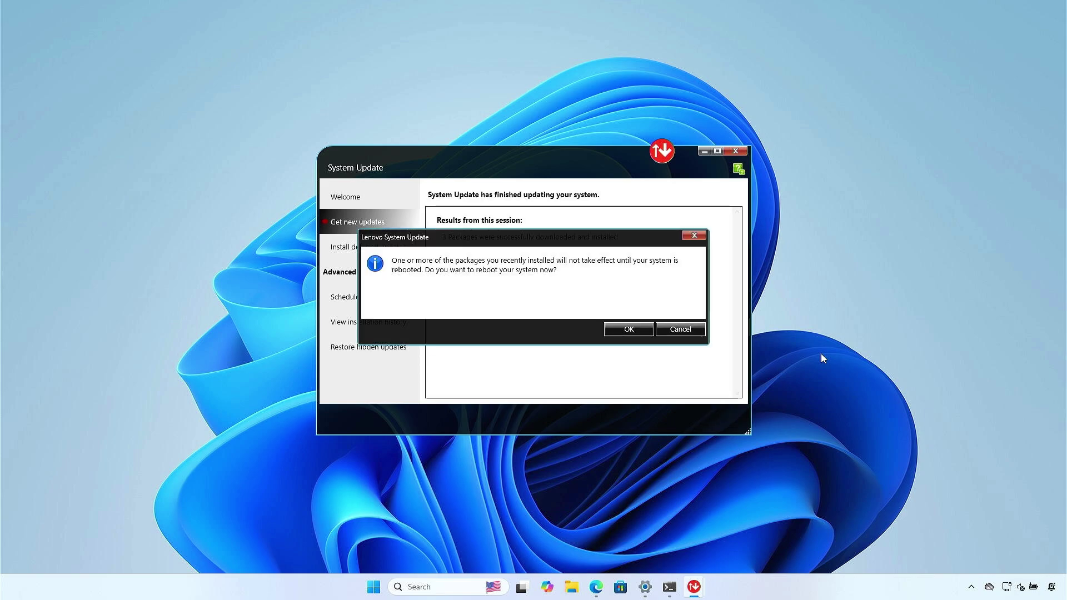
left_click(684, 330)
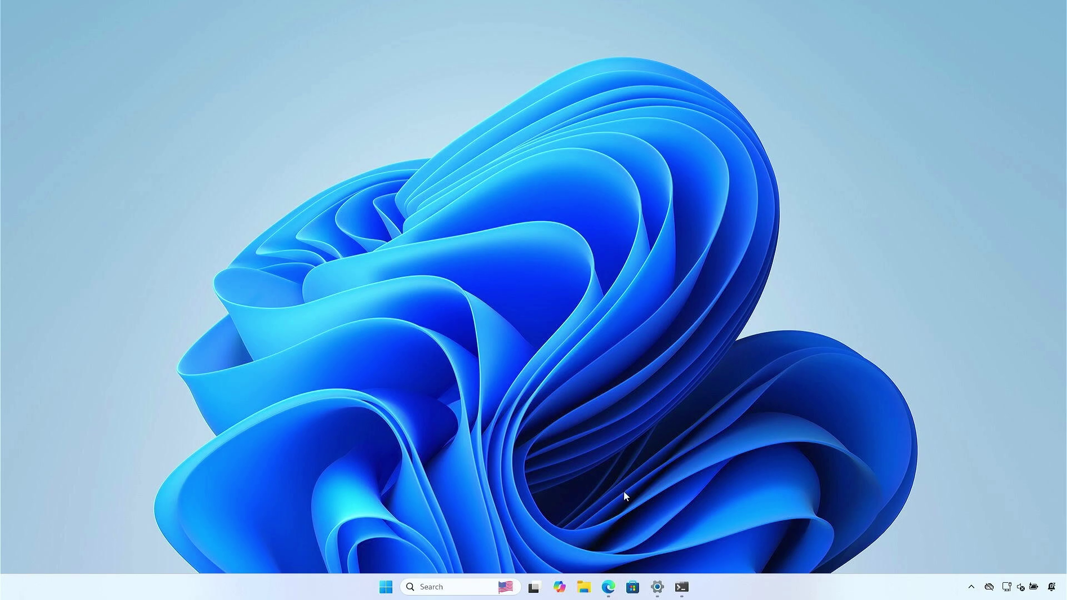
Search the Store for Lenovo Vantage, install the app (about 470 MB), and launch it.
left_click(633, 587)
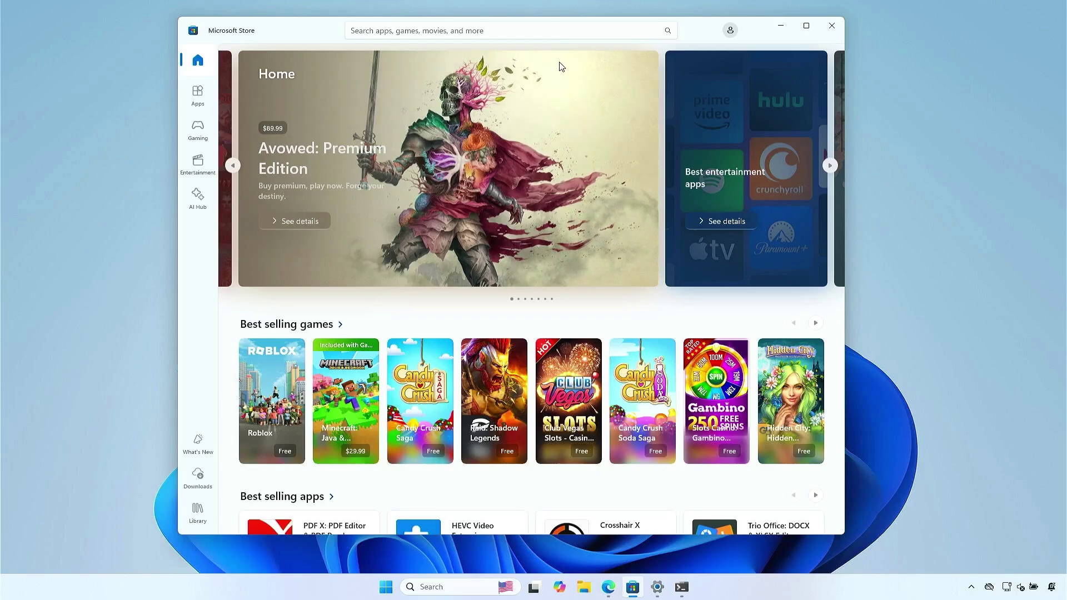
left_click(544, 34)
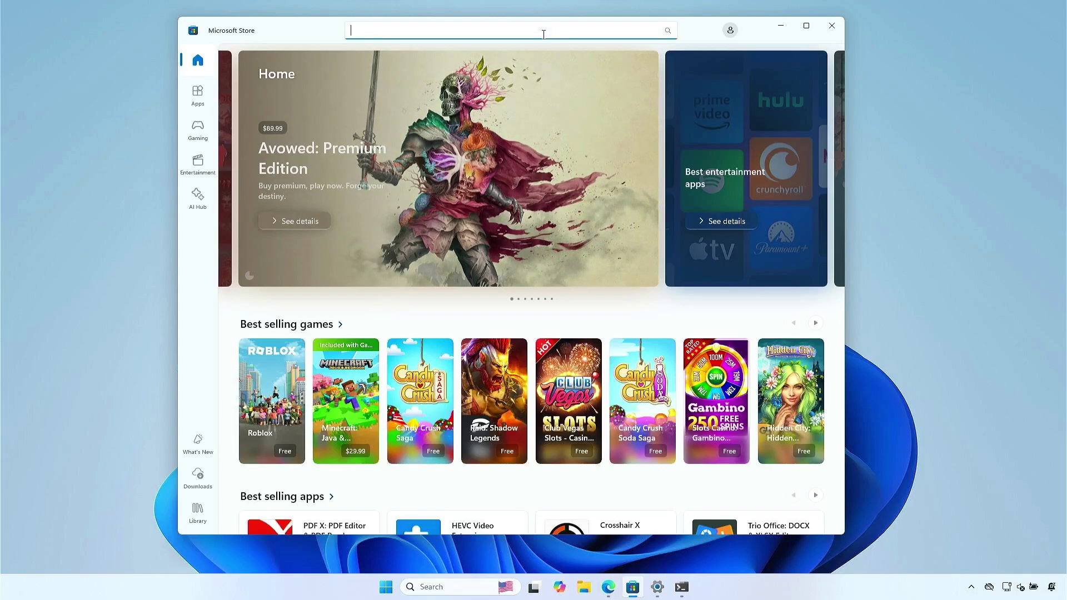
type("lenovo vantage")
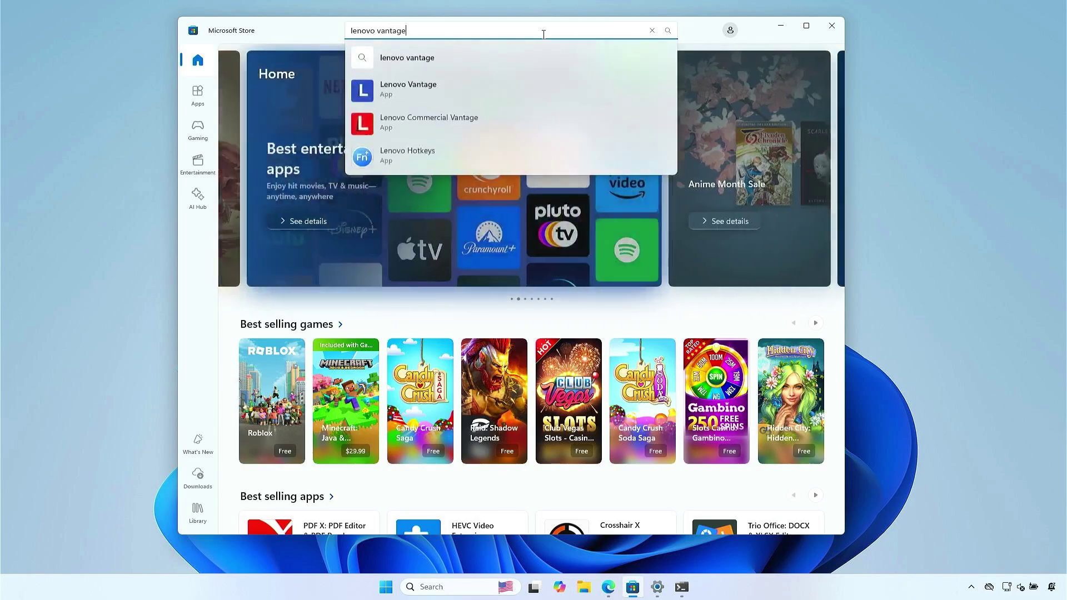
left_click(528, 93)
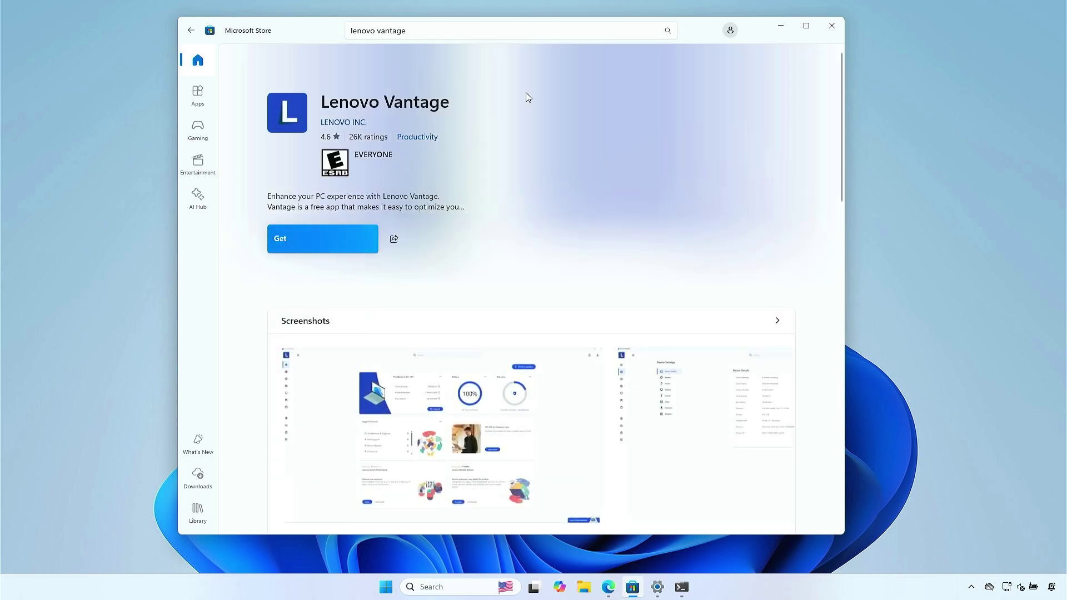
left_click(345, 243)
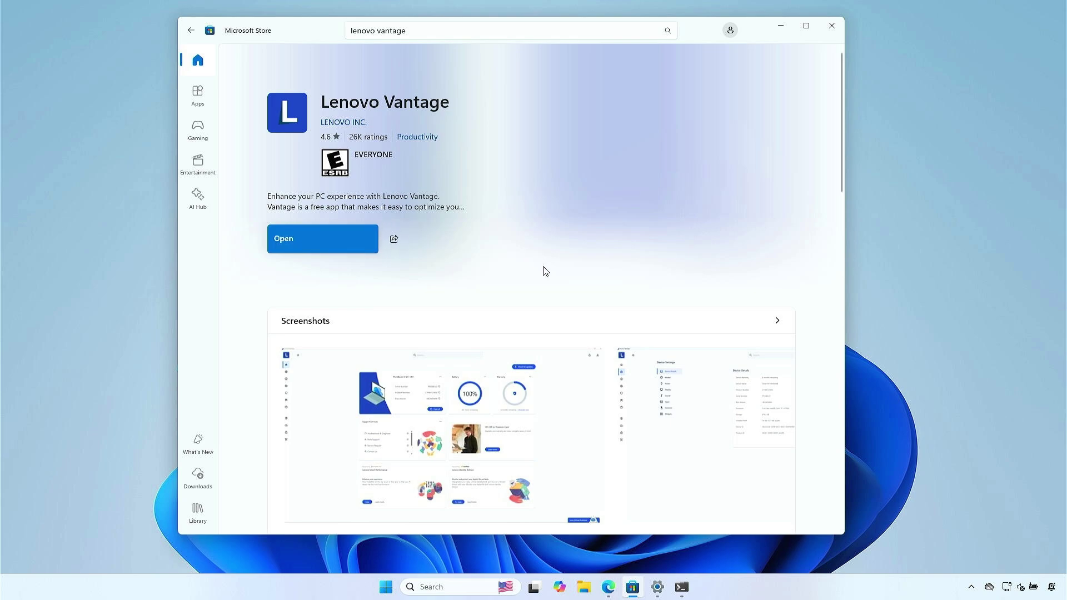
left_click(348, 238)
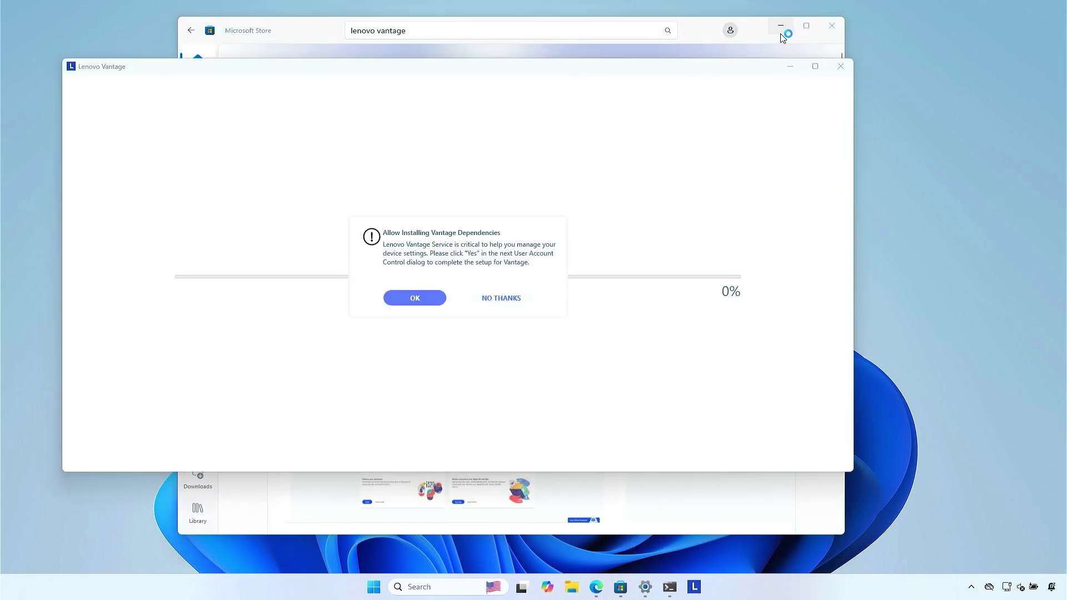
Minimize the Store and approve installing the Vantage dependencies and Lenovo Vantage service.
left_click(781, 32)
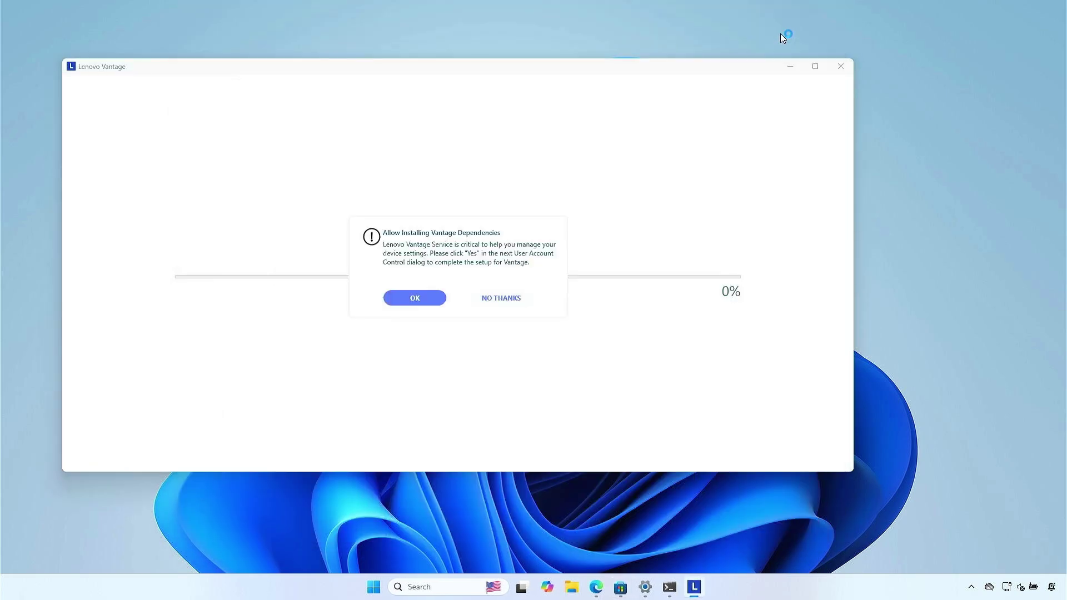
left_click(411, 303)
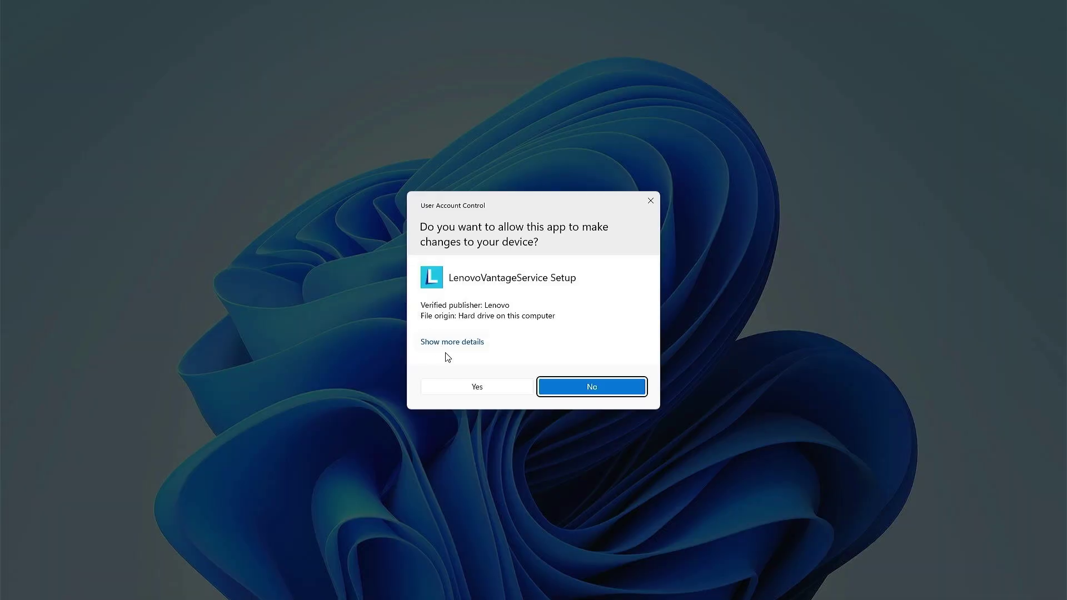
left_click(489, 391)
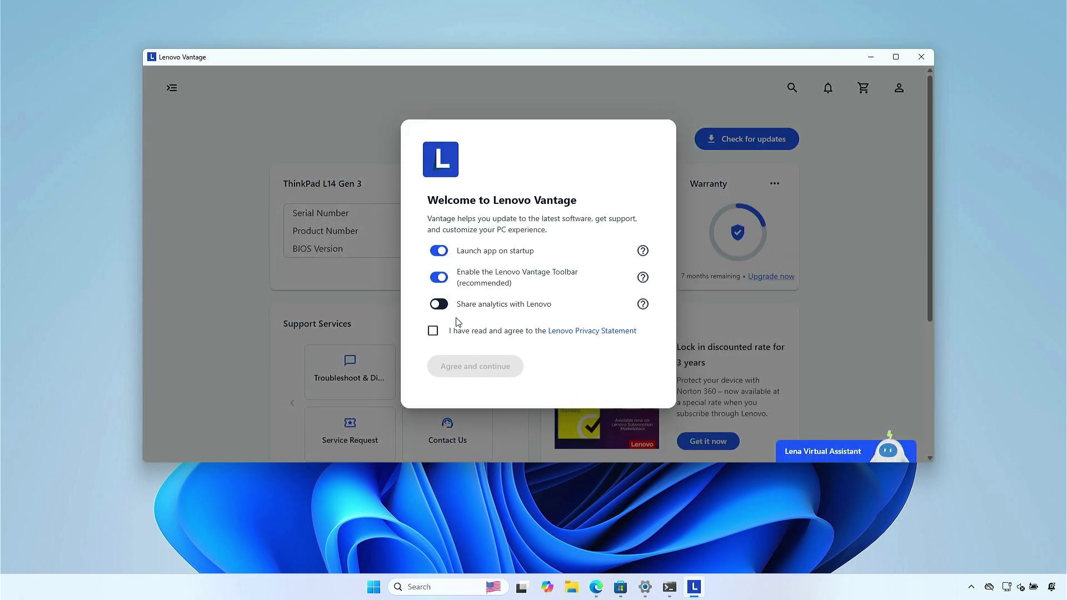
Agree to the Lenovo Privacy Statement, dismiss the tour, and go to Vantage's System Update page.
left_click(433, 331)
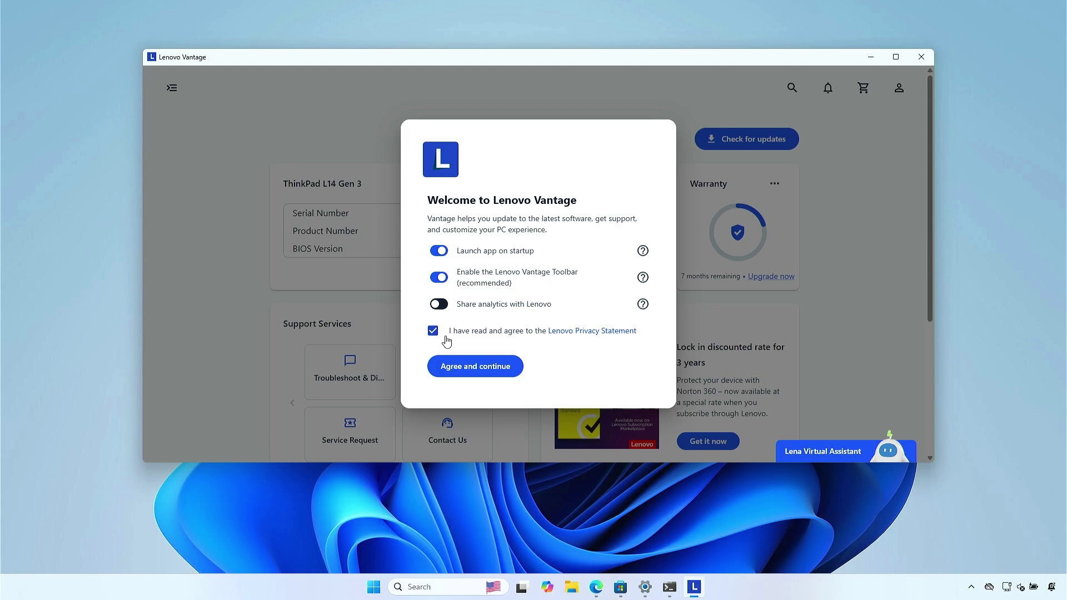
left_click(501, 365)
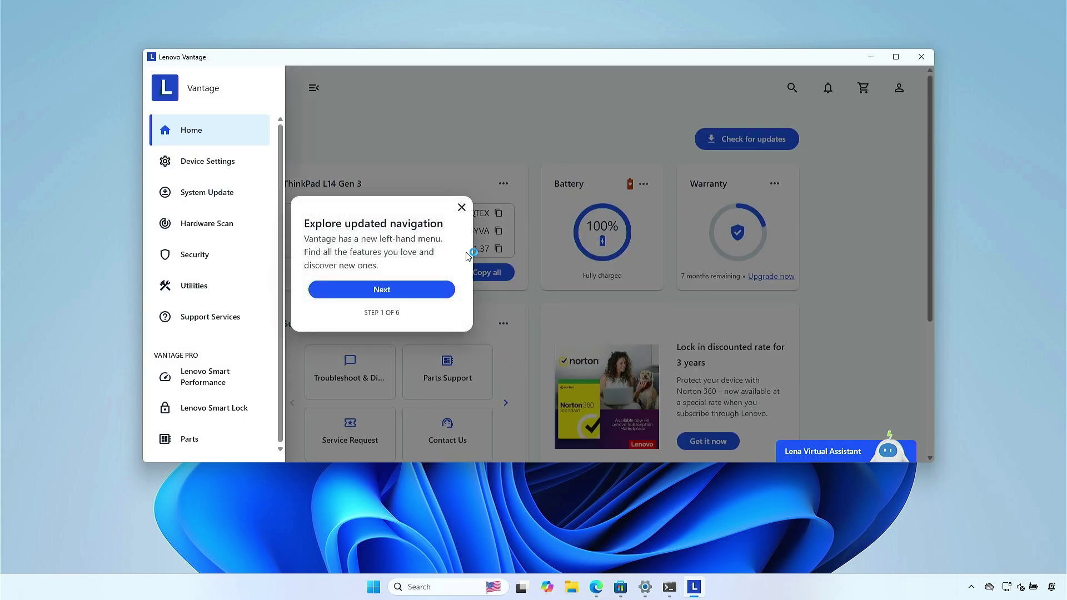
left_click(461, 208)
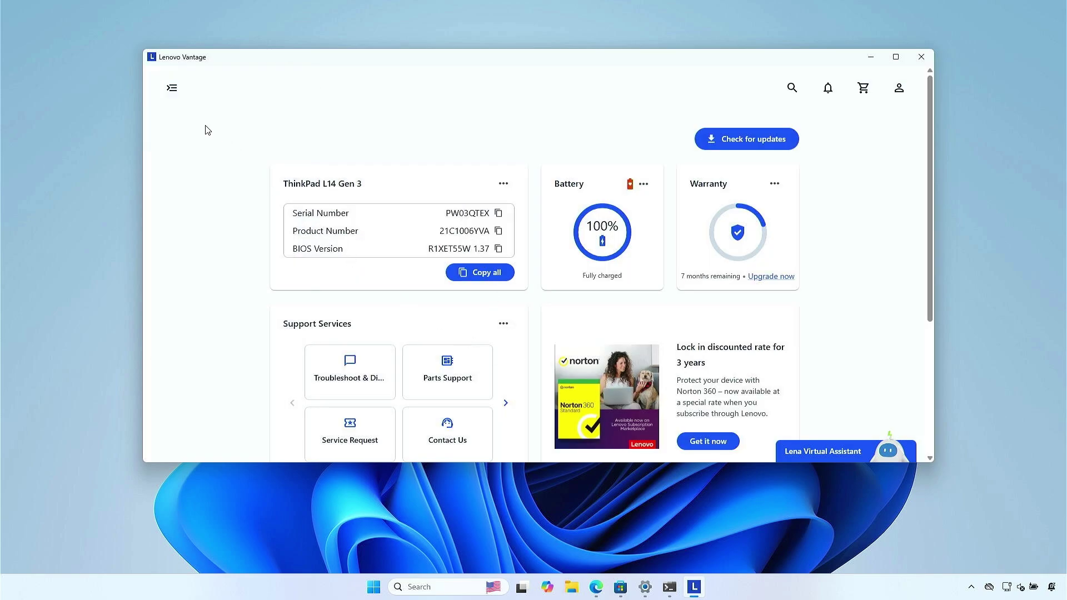
left_click(172, 88)
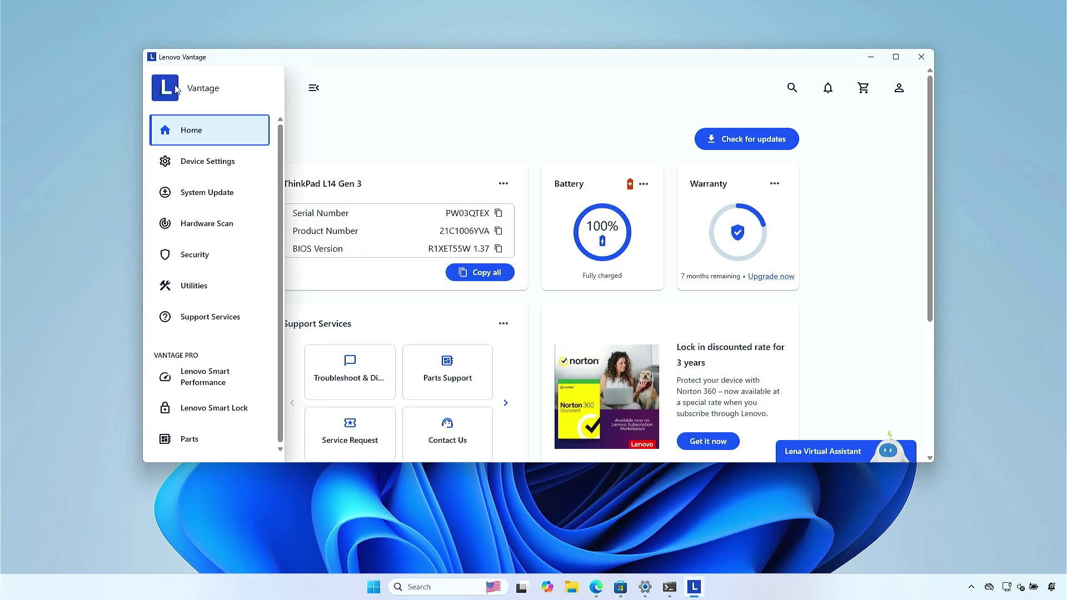
left_click(241, 199)
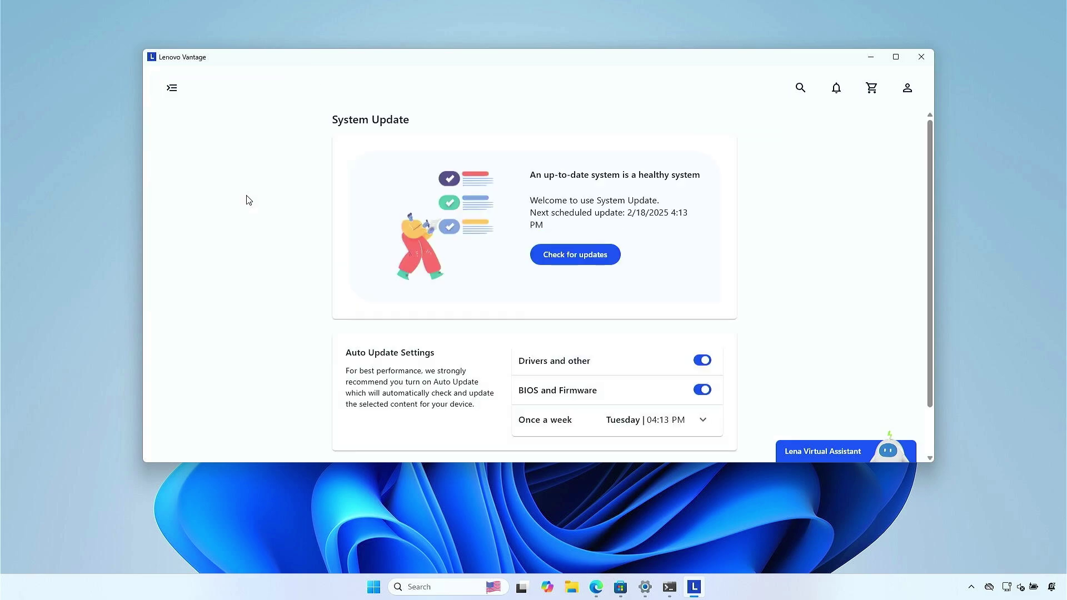
Check for updates, clear all selections, and install only Realtek Audio and Intel HID Event Filter drivers.
left_click(595, 255)
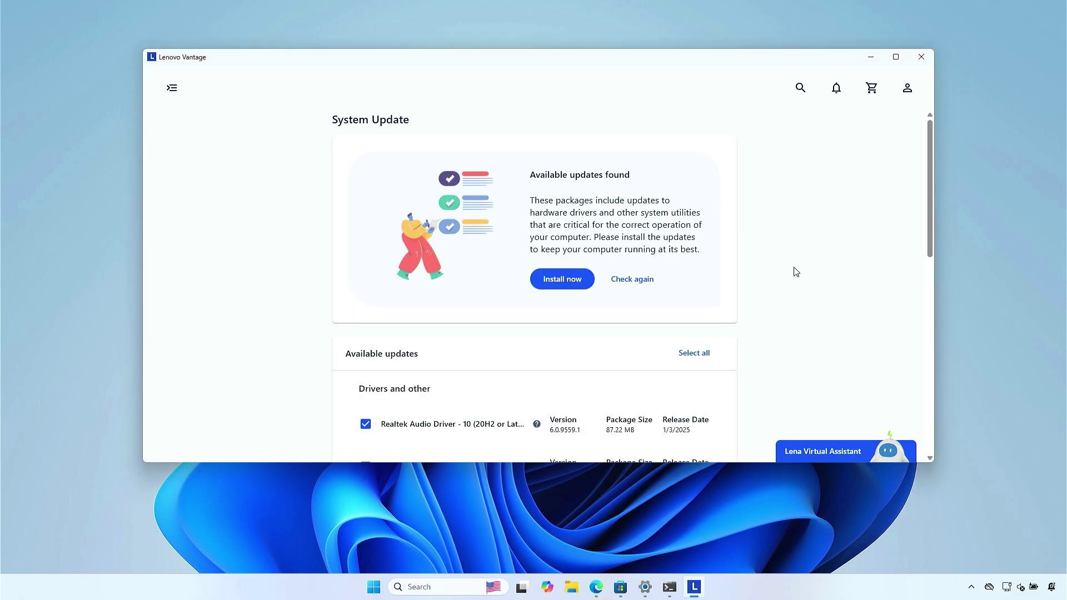
scroll(796, 272, "down", 4)
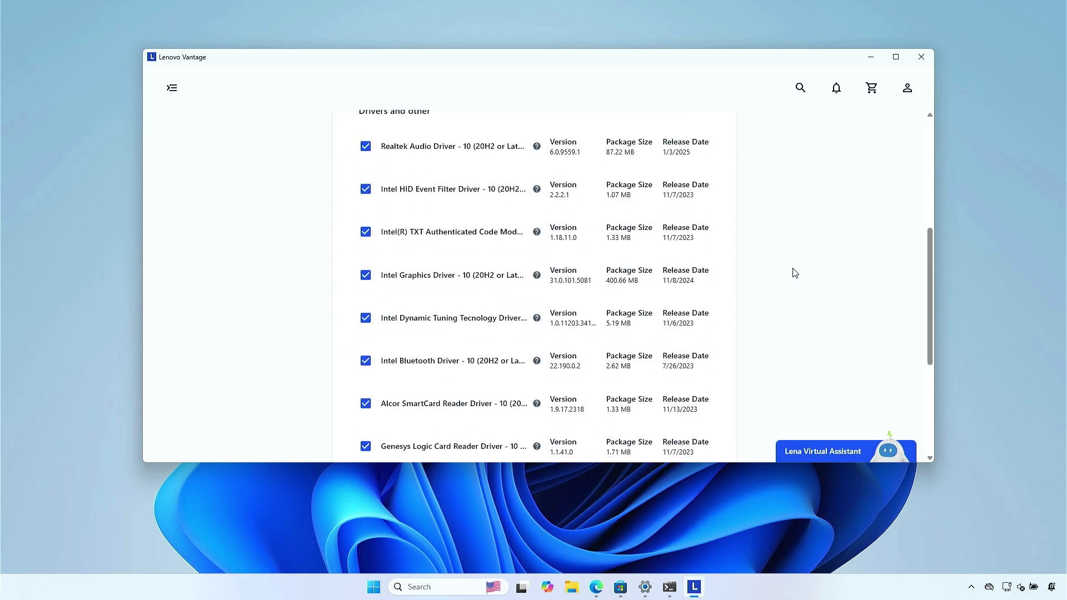
scroll(793, 274, "up", 1)
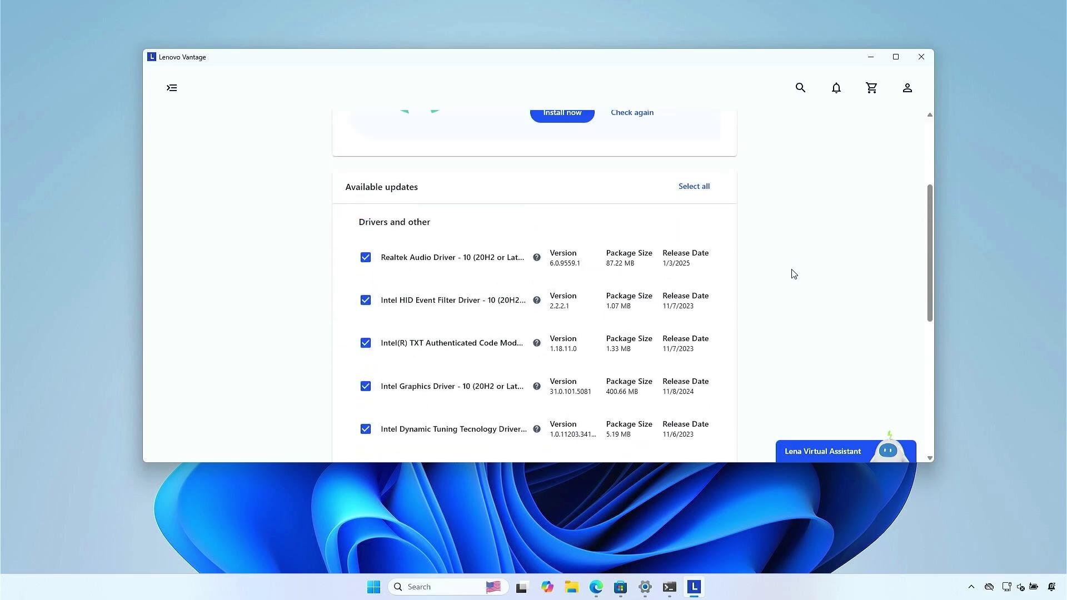
left_click(695, 188)
left_click(365, 257)
left_click(365, 301)
scroll(821, 315, "up", 1)
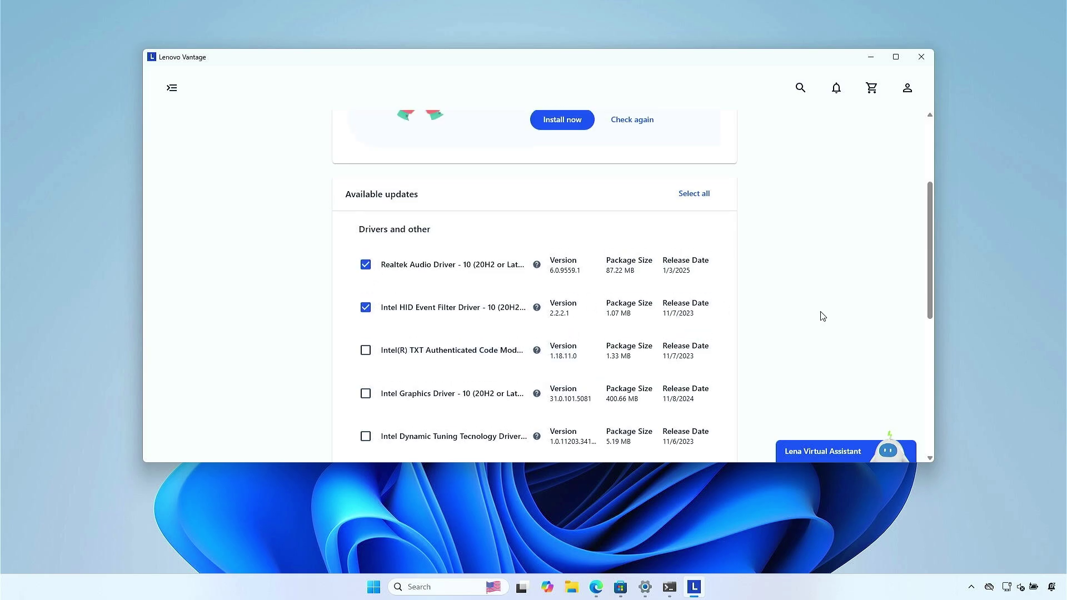
left_click(574, 168)
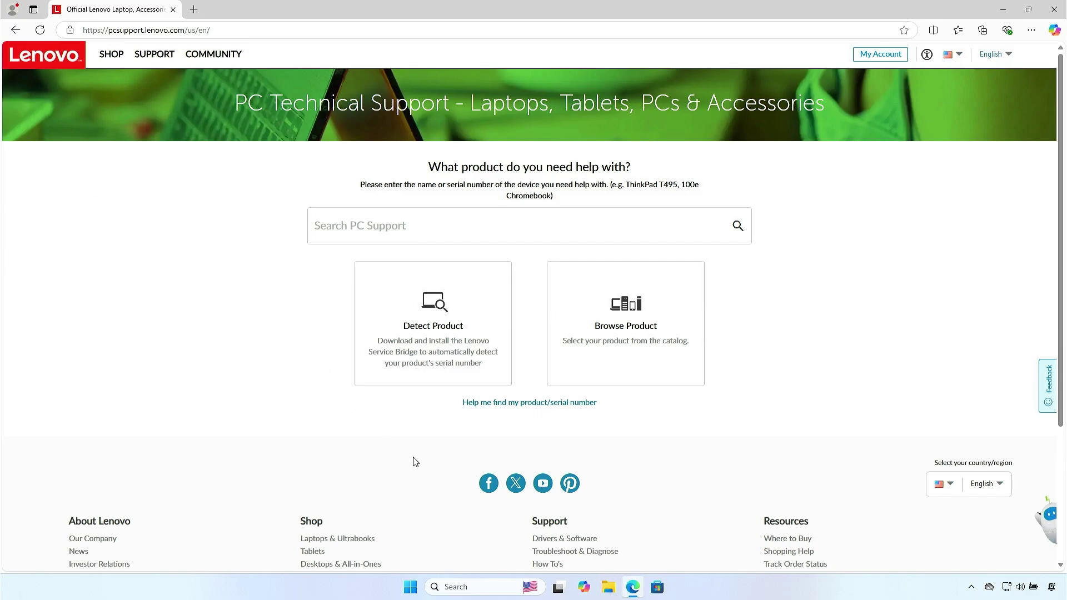
Open System Information via msinfo32, copy the System Model 21C1006YVA, and minimize the window.
left_click(478, 580)
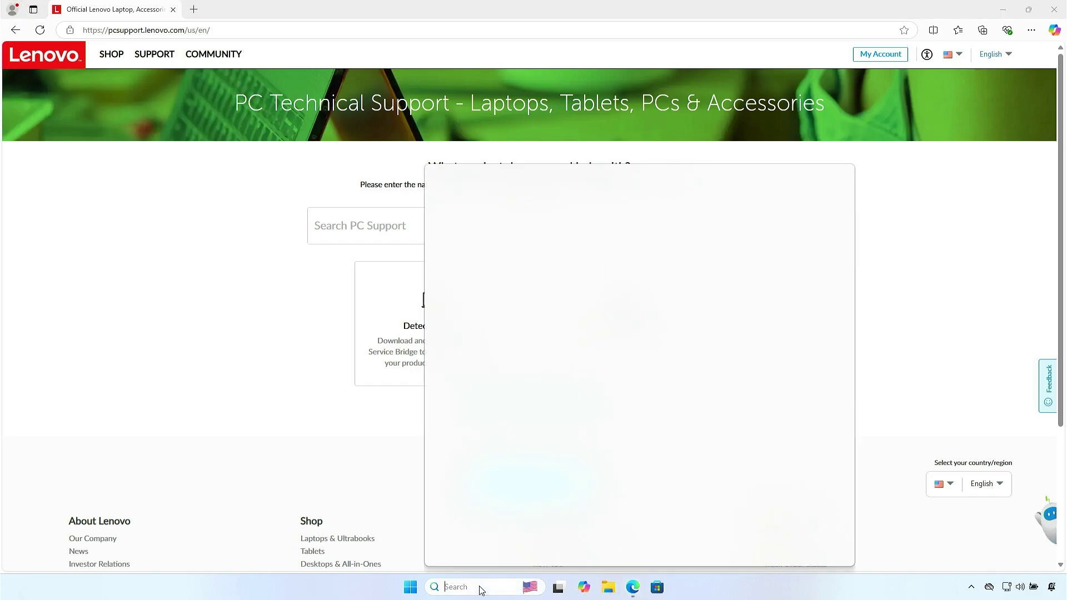
type("msinfo32")
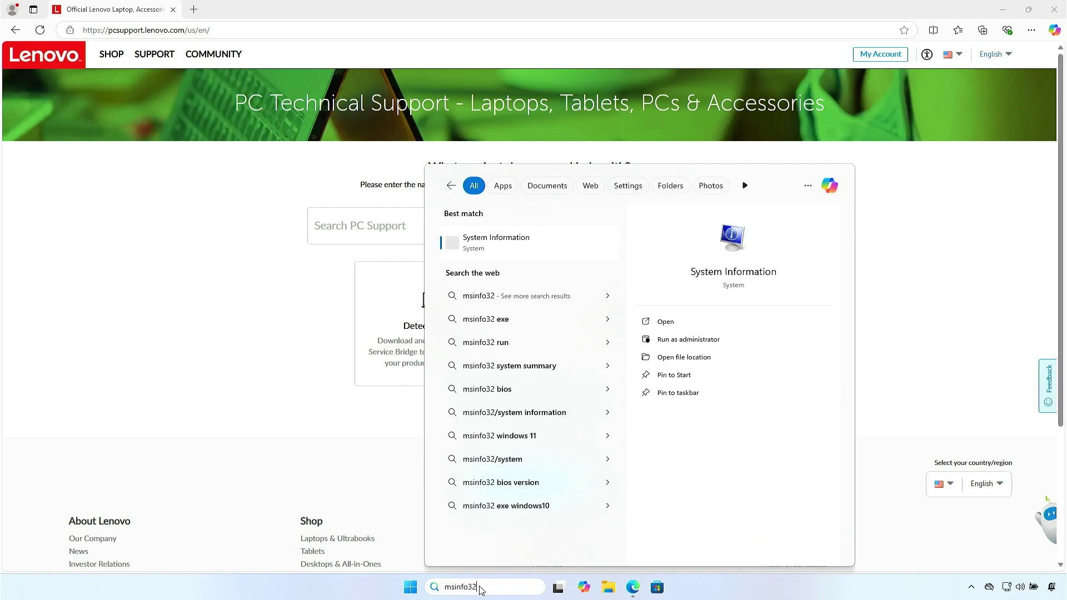
left_click(537, 248)
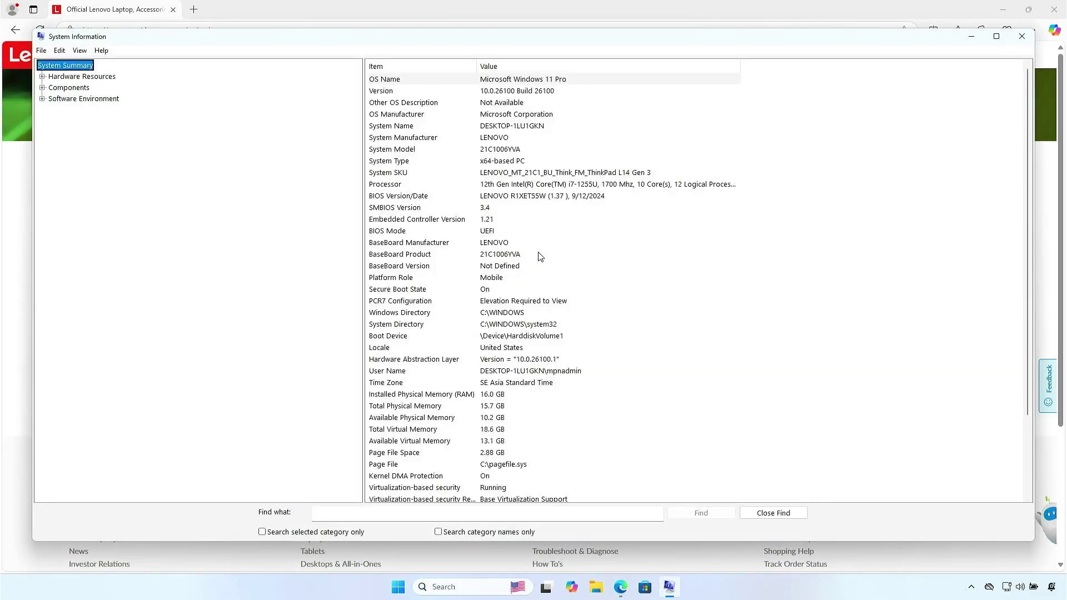
left_click(516, 150)
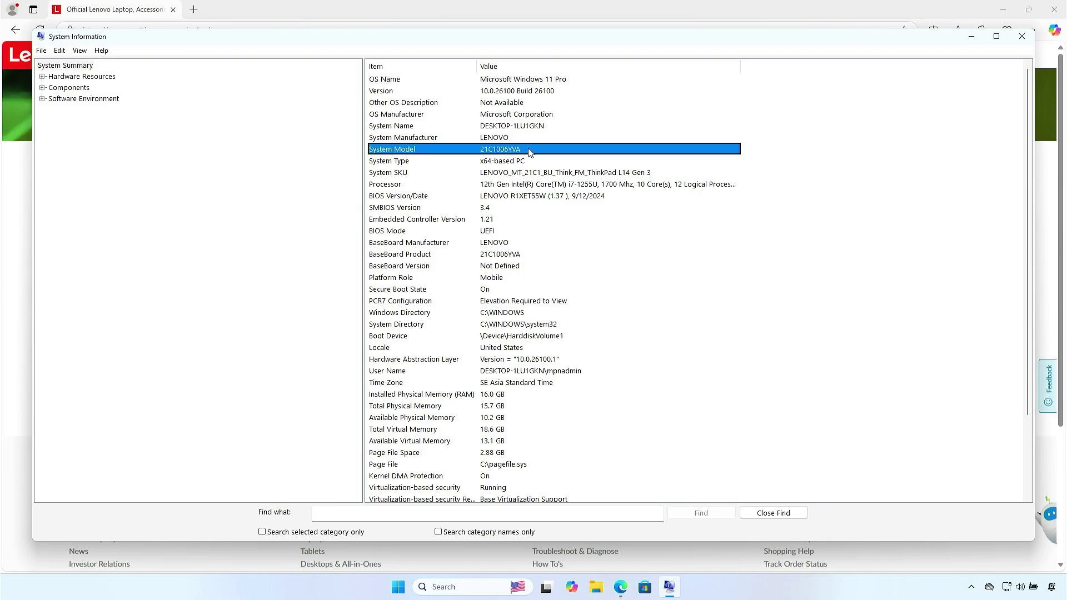
left_click(962, 44)
Paste the model into PC Support search, trim it to 21C1006YVA, and search.
left_click(576, 222)
type("System Model\t21C1006YVA")
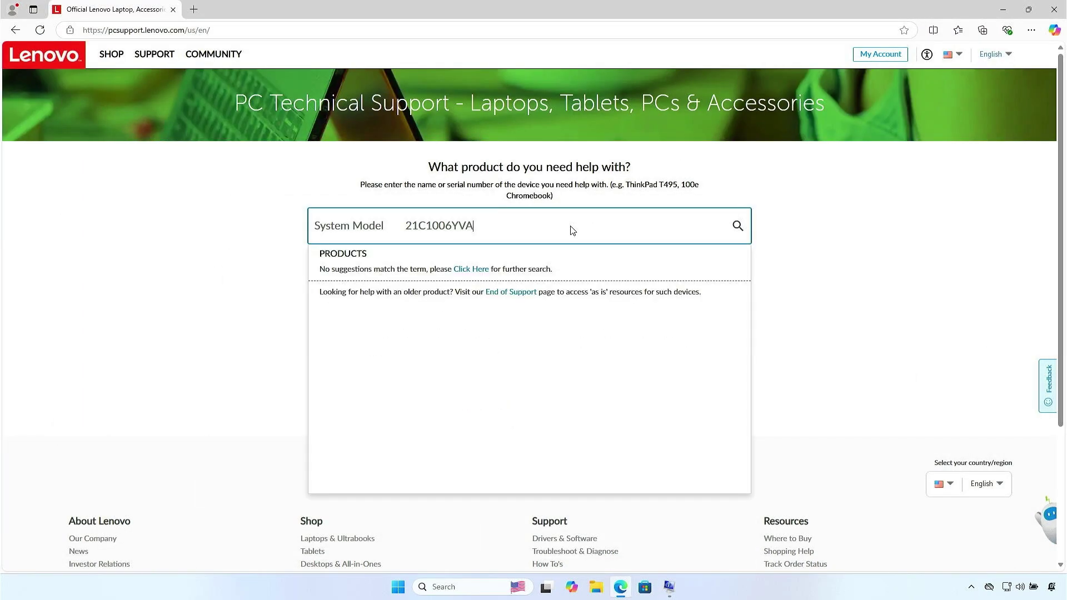
left_click_drag(409, 221, 278, 226)
key("BackSpace")
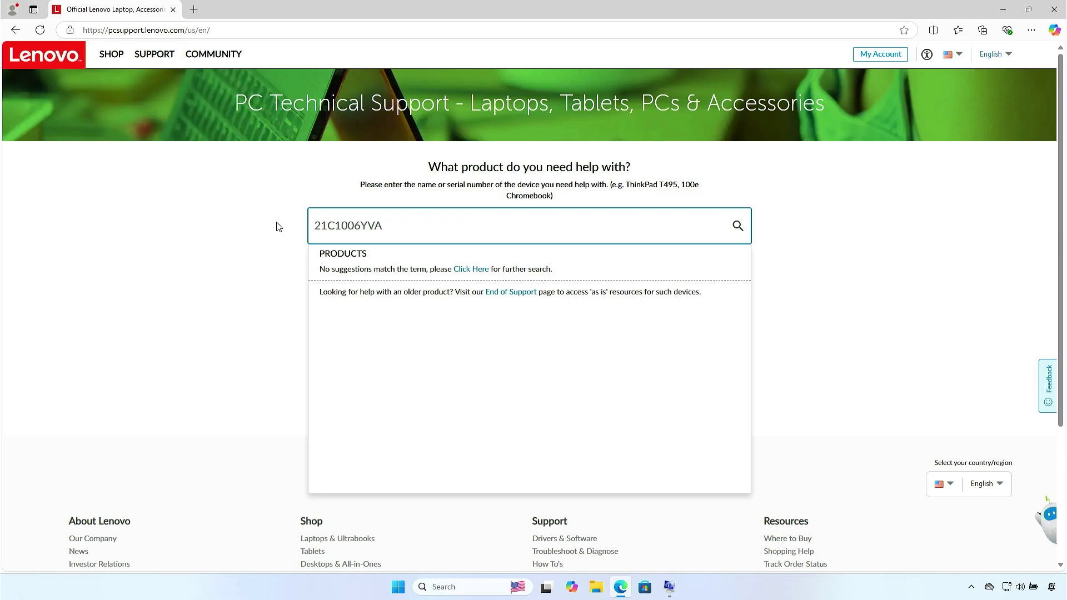
left_click(737, 226)
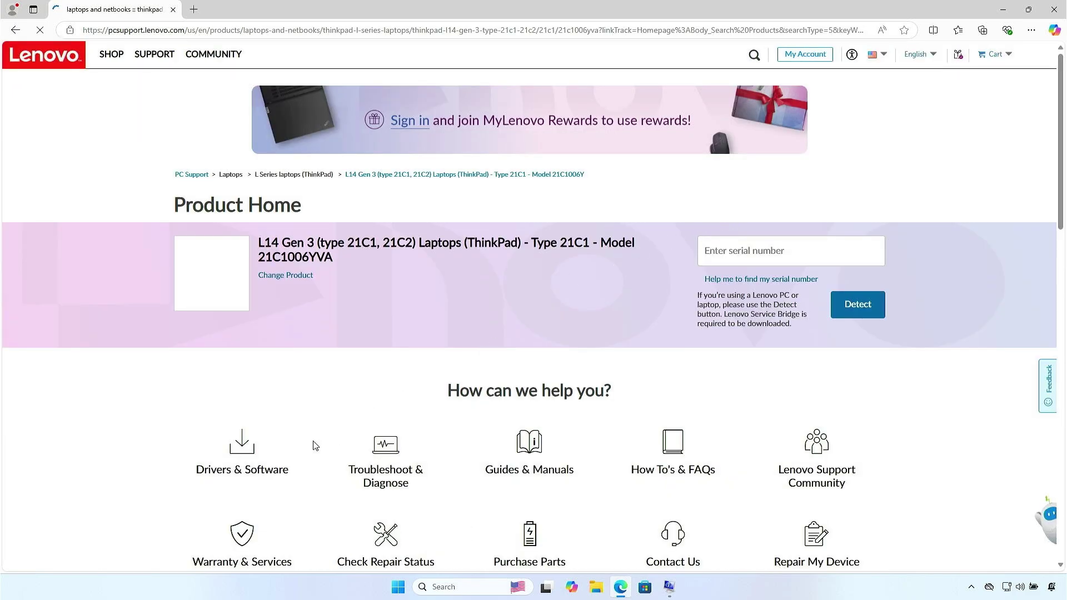
Start an Automatic Driver Update scan from the product's Drivers & Software section.
left_click(280, 460)
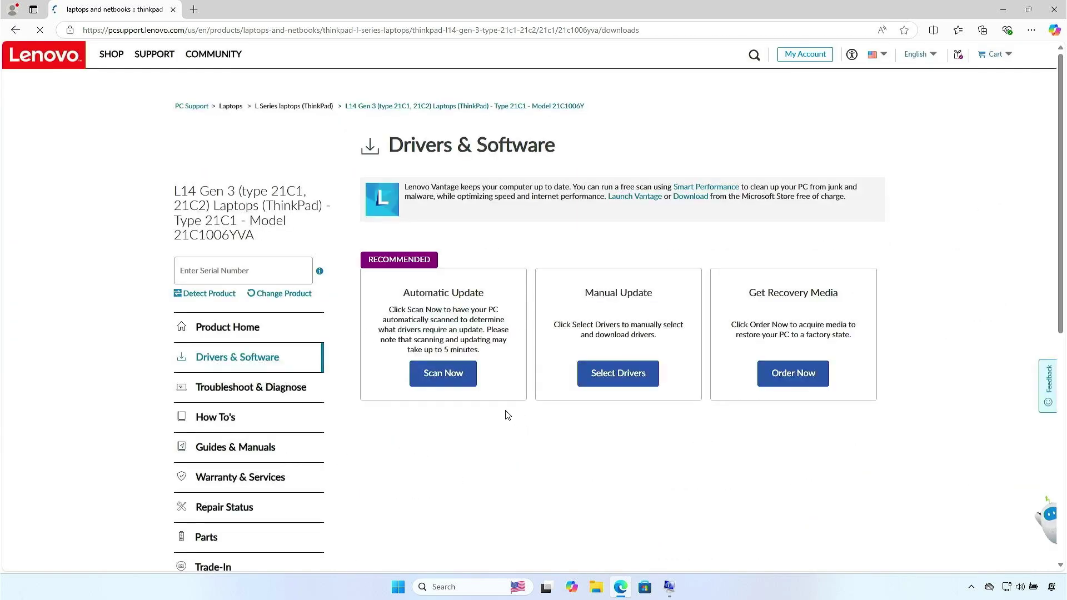
left_click(465, 383)
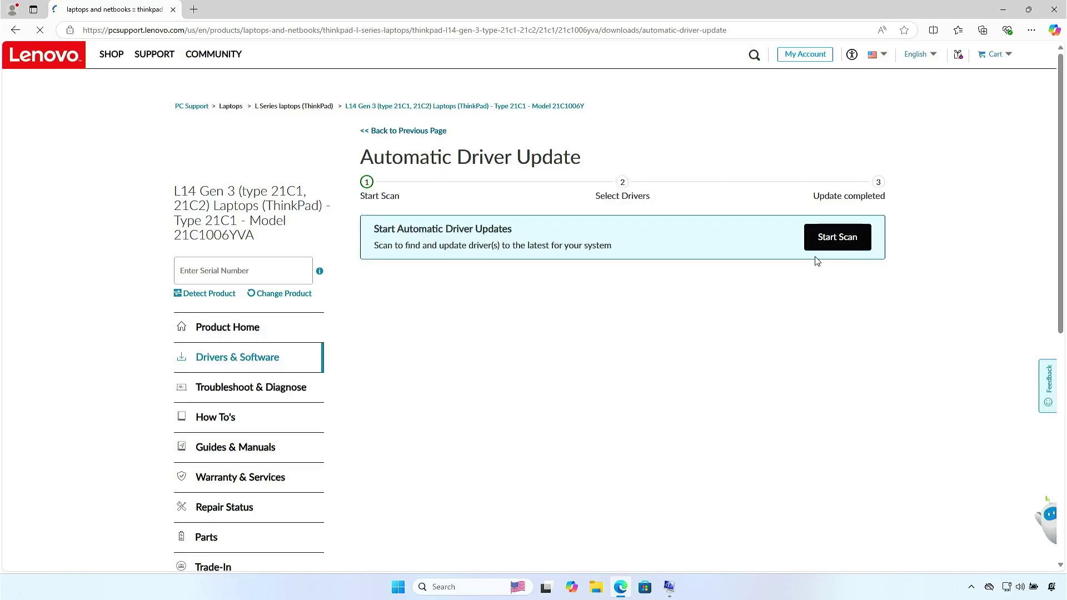
left_click(830, 243)
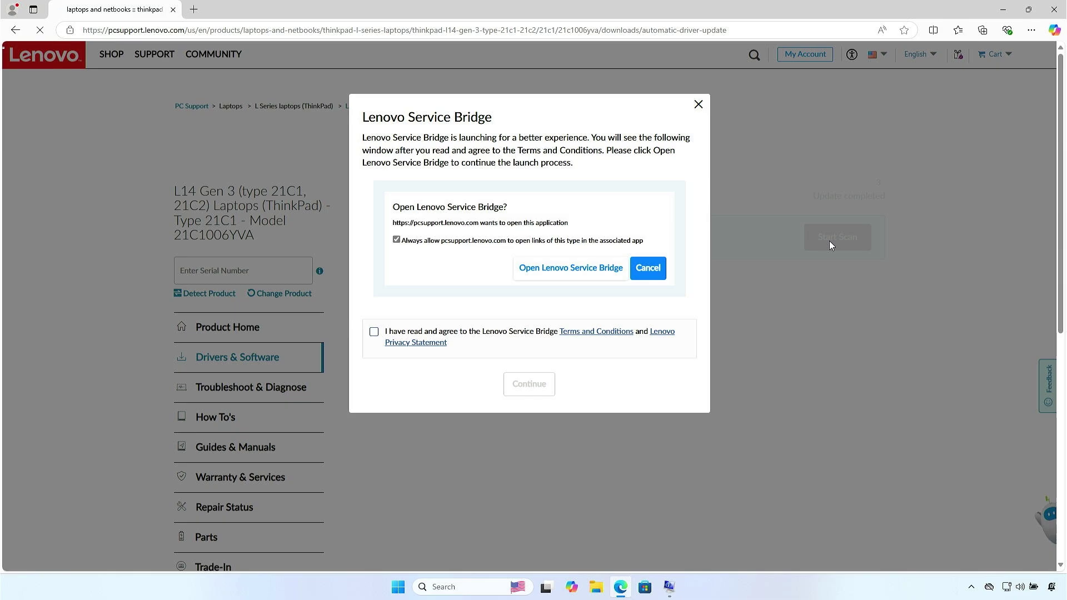
Accept the Service Bridge terms and download the Lenovo Service Bridge installer.
left_click(522, 333)
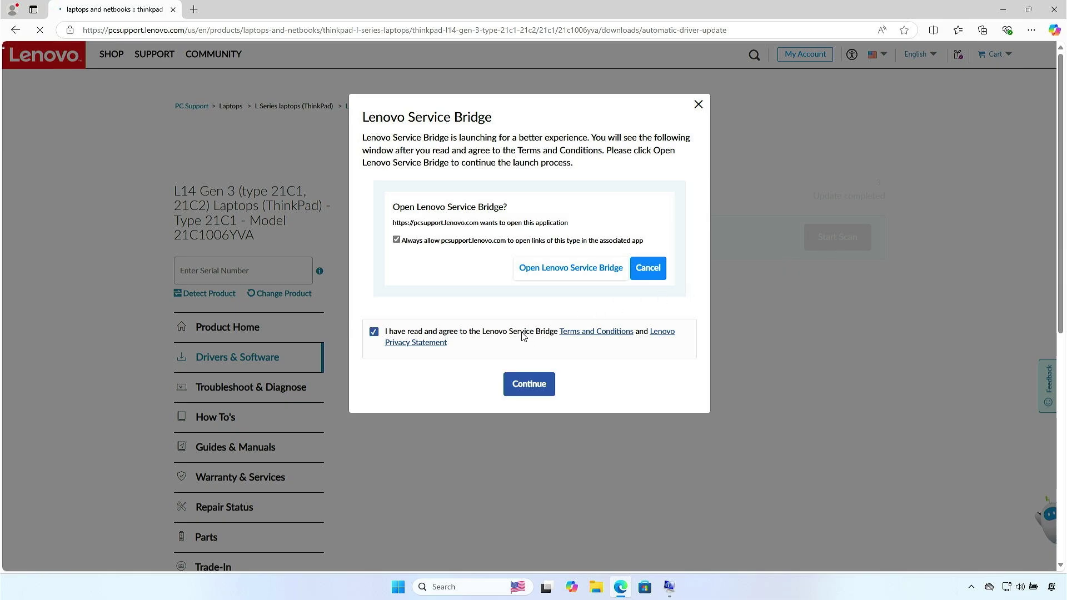
left_click(545, 385)
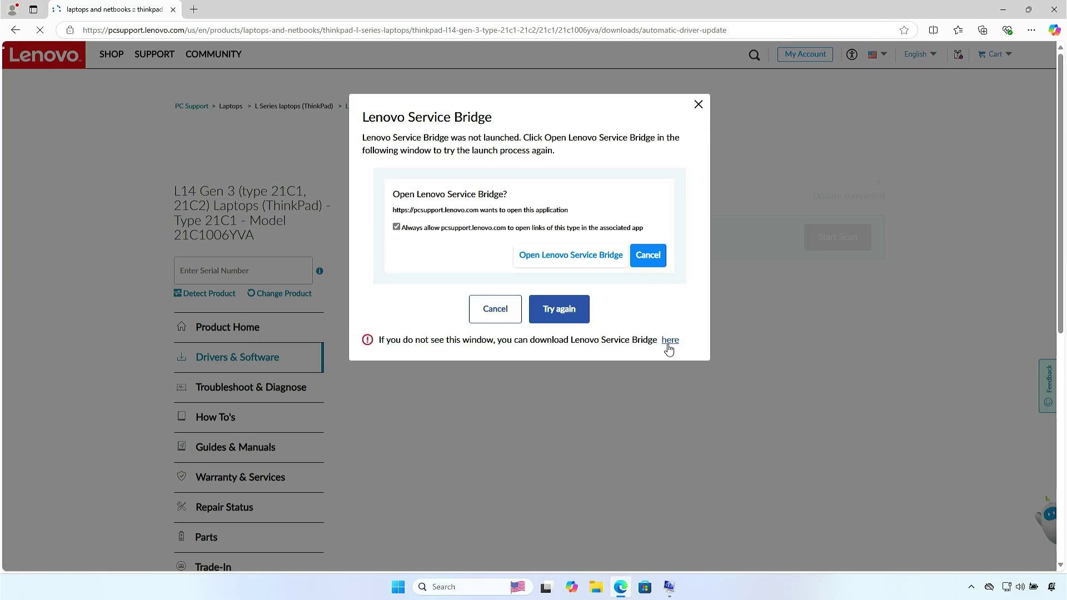
left_click(670, 341)
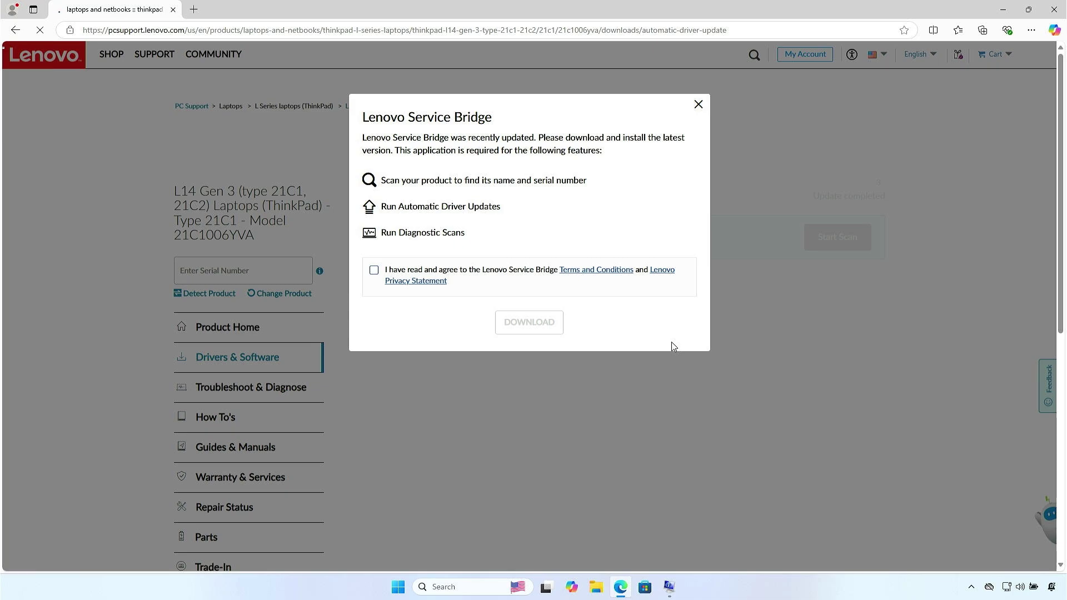
left_click(373, 272)
left_click(532, 323)
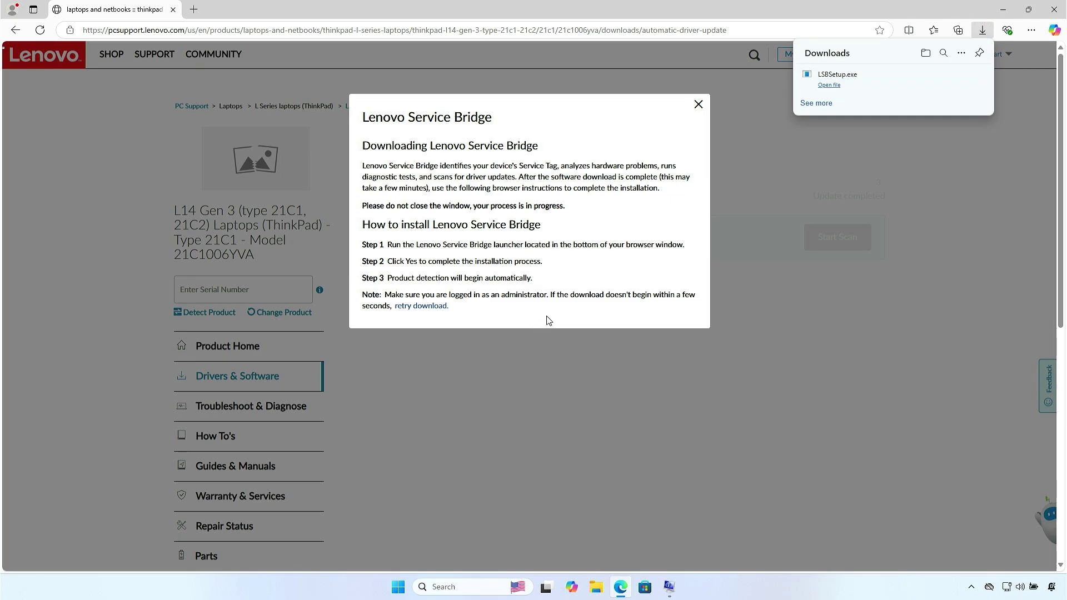
Run LSBSetup.exe and complete the Lenovo Service Bridge installation wizard.
left_click(881, 80)
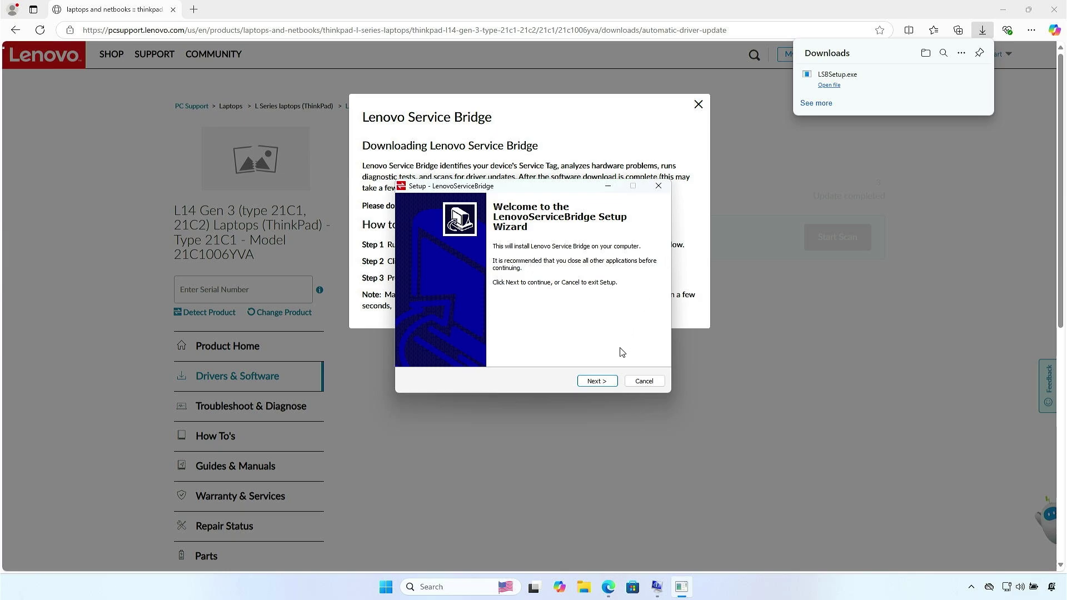
left_click(606, 382)
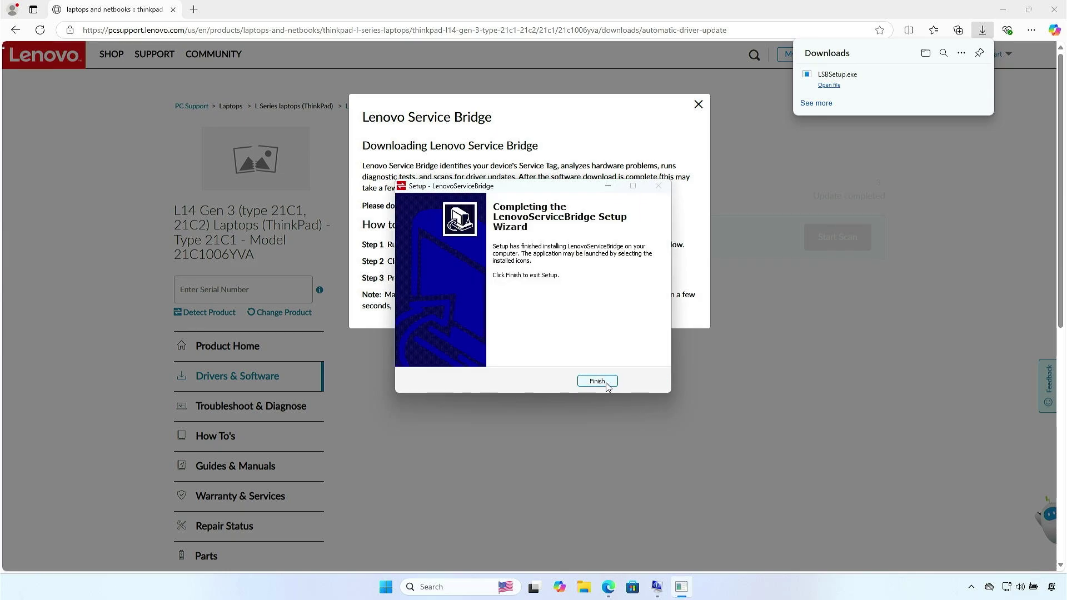
left_click(596, 381)
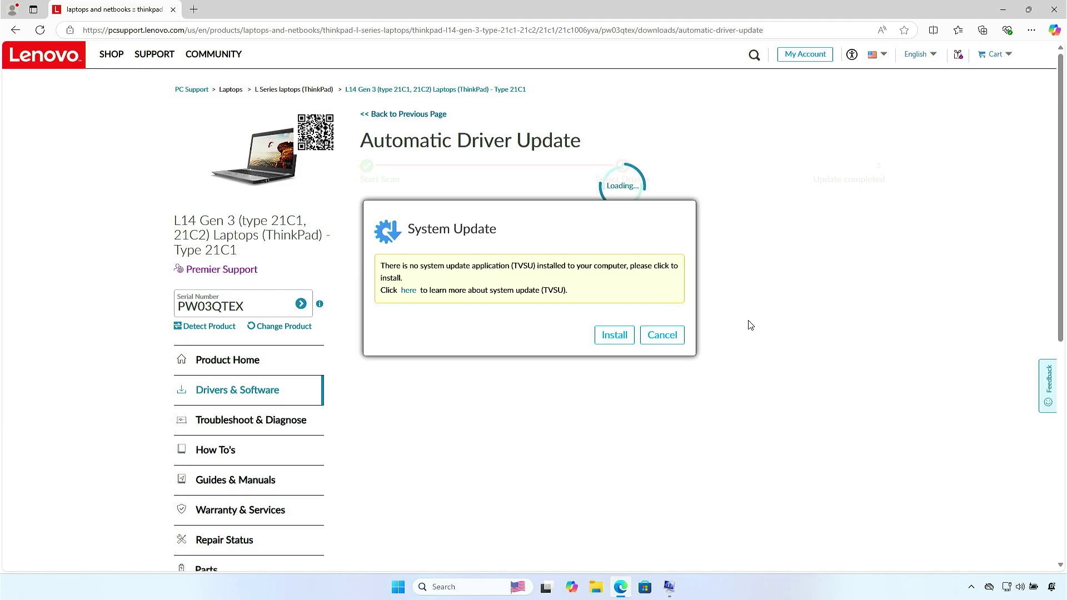
Install the Lenovo System Update app and approve its setup in User Account Control.
left_click(621, 341)
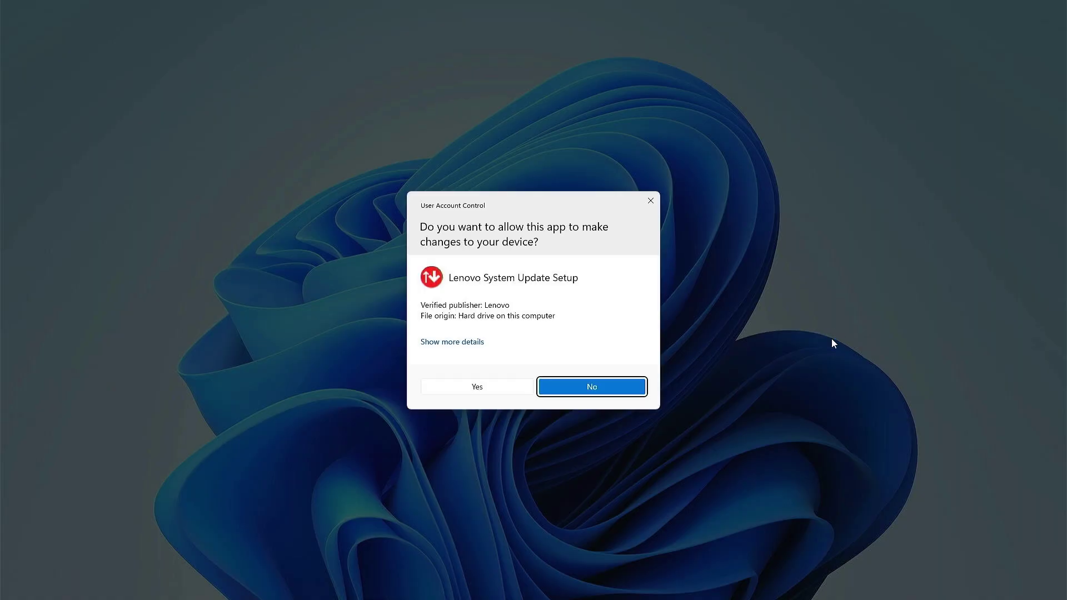
left_click(514, 388)
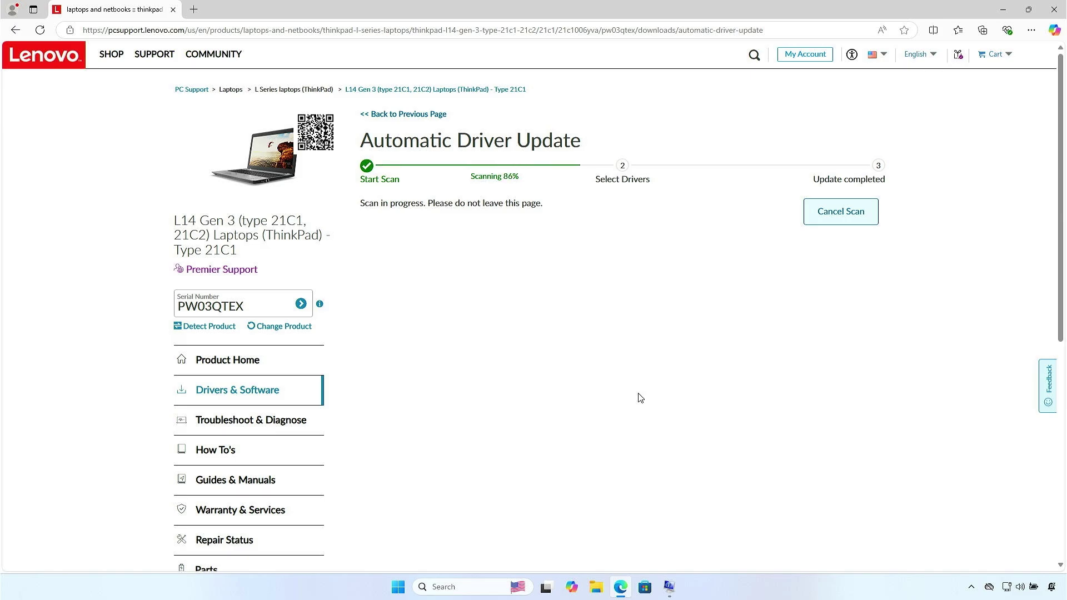
Download the five recommended drivers from the scan results and approve the updater.
left_click(821, 211)
left_click(660, 309)
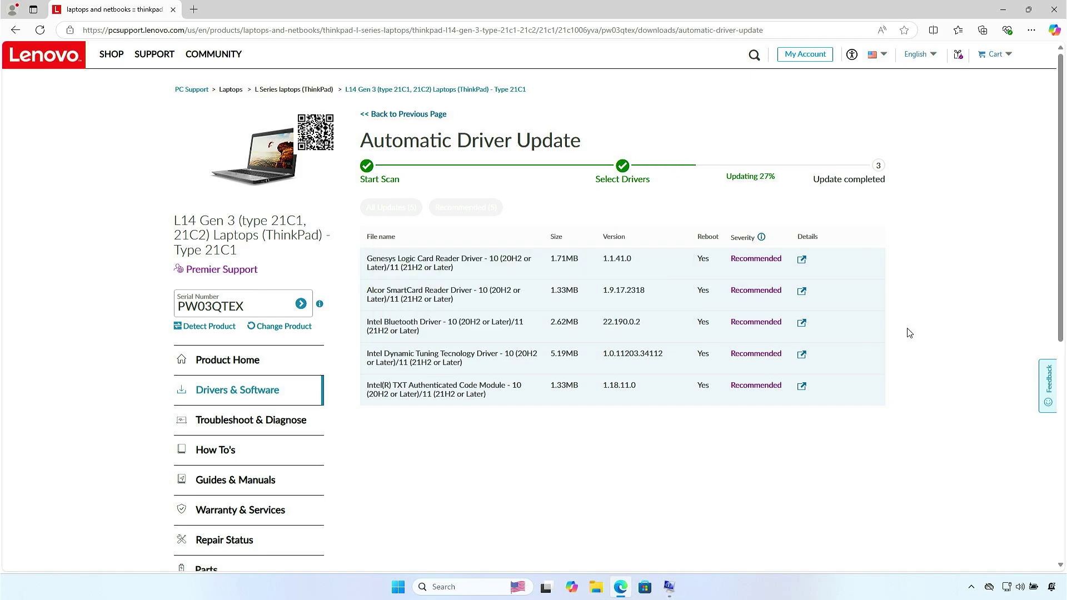